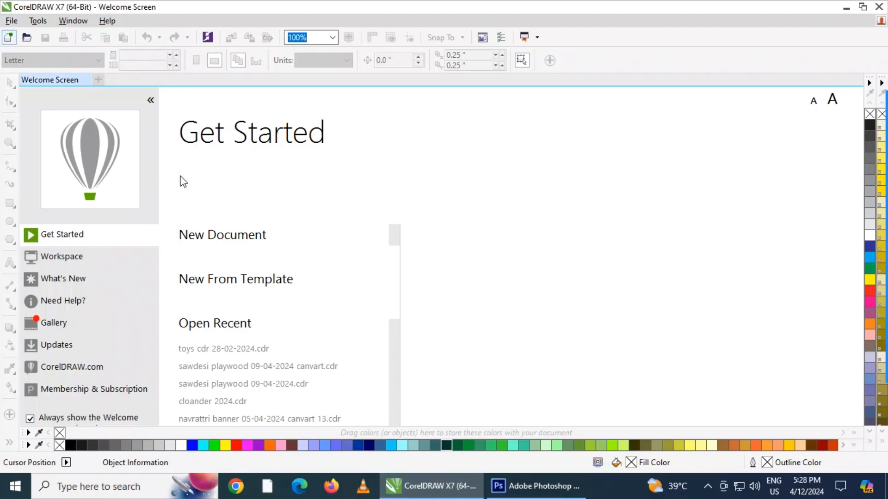
- Create a new document and draw a rectangle about 5.15 by 2.91 inches, centred on the page
{"action": "left_click", "coordinate": [432, 375]}
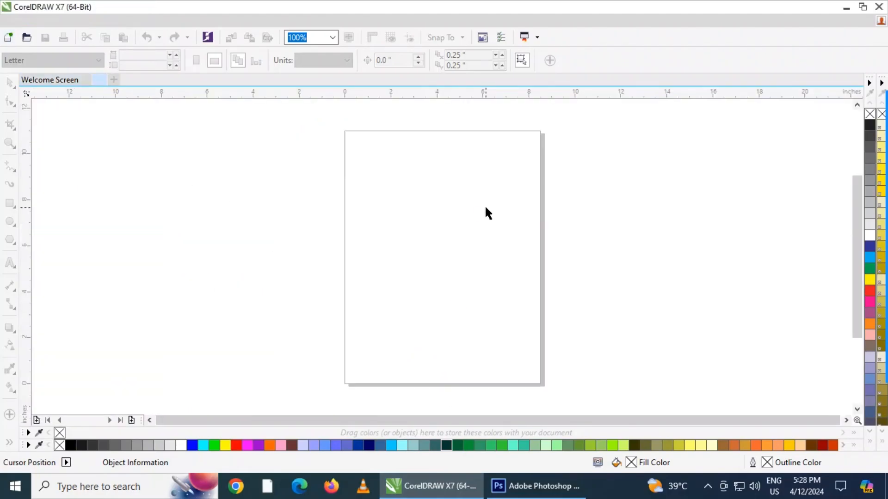
{"action": "left_click", "coordinate": [10, 203]}
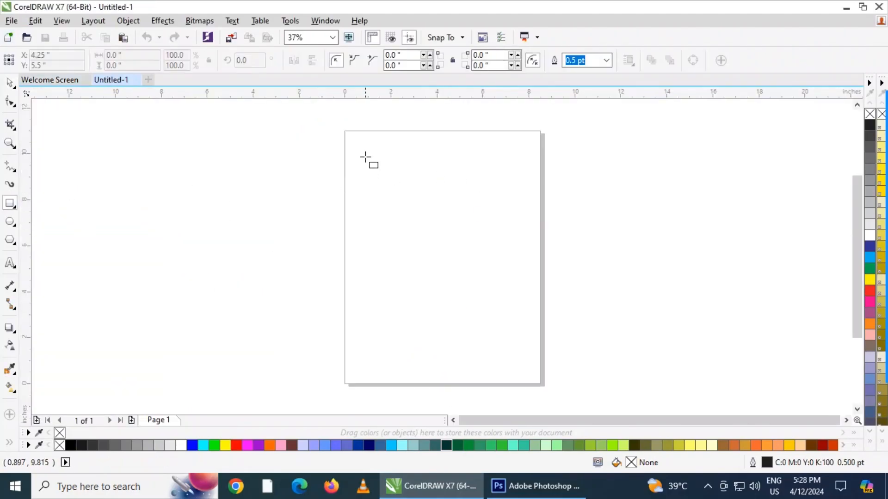
{"action": "left_click_drag", "start_coordinate": [367, 151], "coordinate": [485, 218]}
{"action": "left_click", "coordinate": [10, 82]}
{"action": "key", "text": "p"}
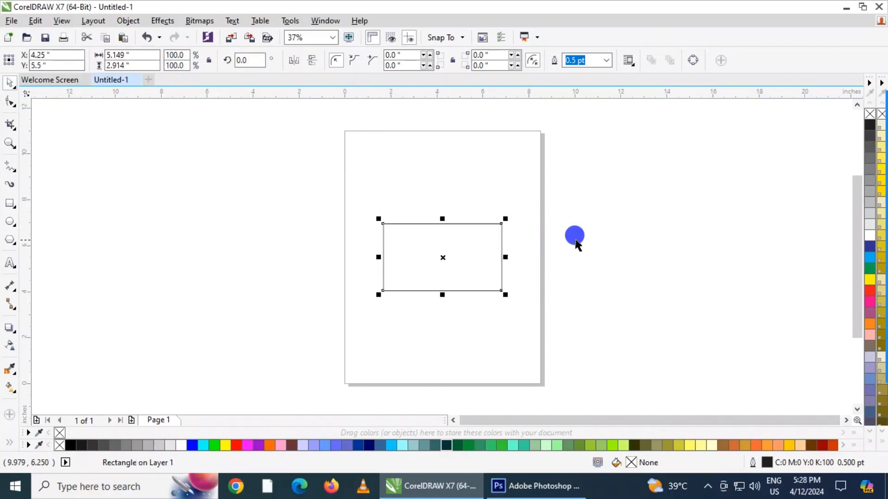
{"action": "left_click", "coordinate": [573, 237]}
- Add the text "हम बनाऐगे विजिटिग कार्ड डिजाईन" in the Arjun font below the rectangle
{"action": "scroll", "coordinate": [423, 268], "scroll_direction": "up", "scroll_amount": 2}
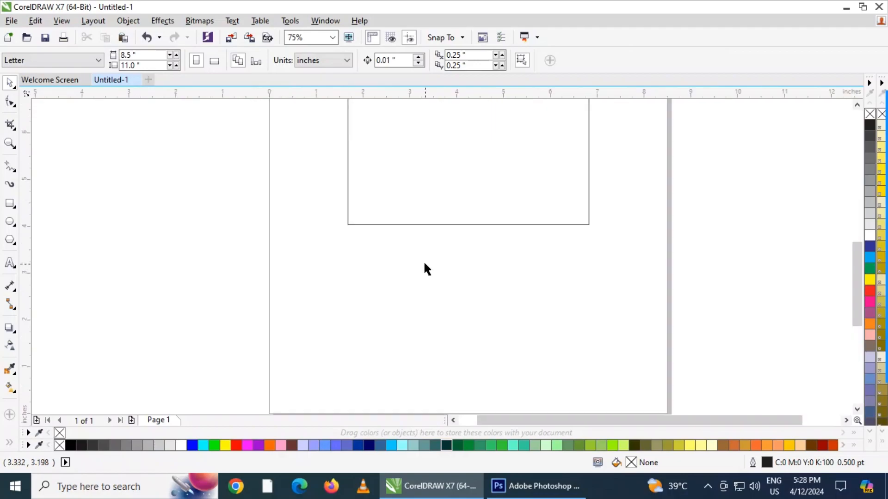
{"action": "left_click", "coordinate": [10, 263]}
{"action": "left_click", "coordinate": [327, 284]}
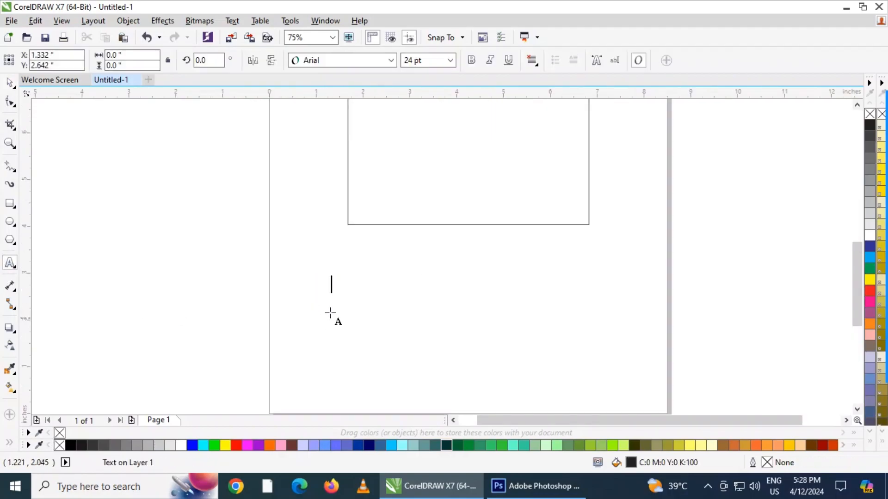
{"action": "left_click", "coordinate": [339, 61]}
{"action": "left_click", "coordinate": [352, 111]}
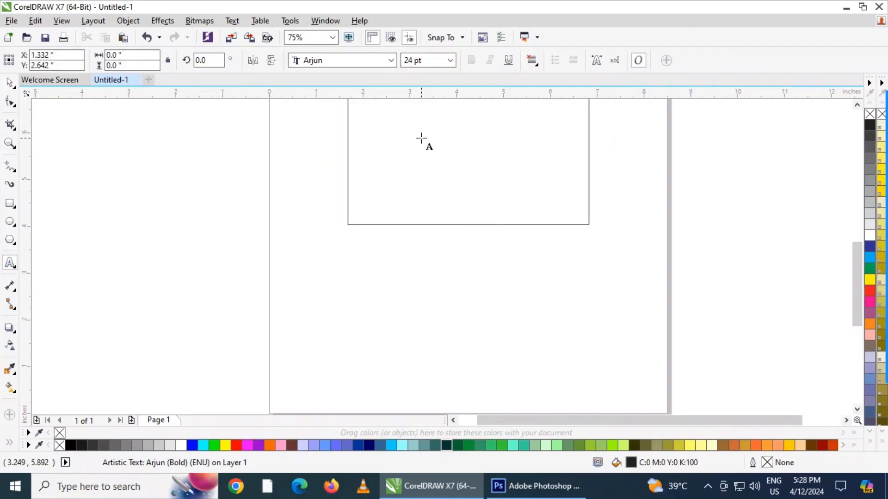
{"action": "type", "text": "ge"}
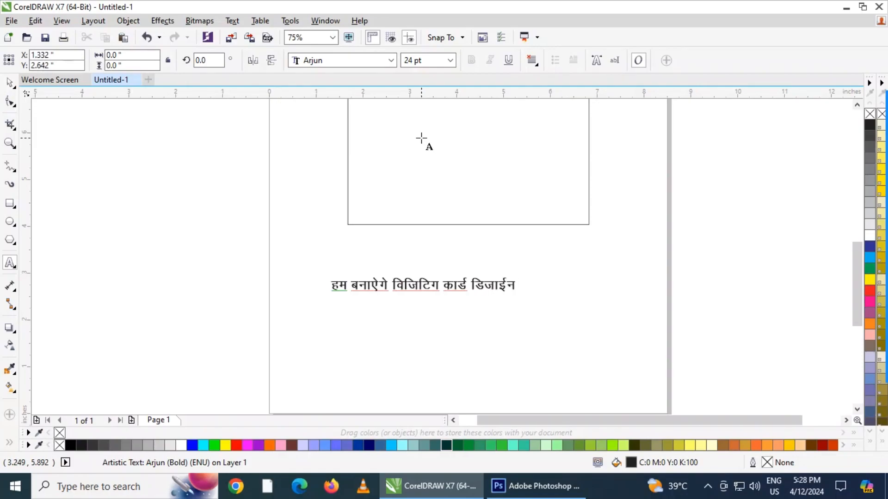
- Delete the Hindi text line below the rectangle
{"action": "left_click", "coordinate": [10, 82]}
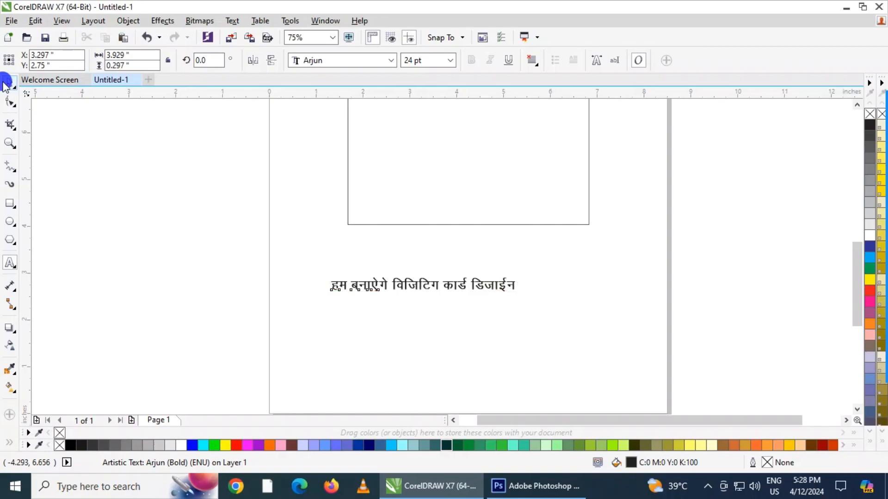
{"action": "key", "text": "Delete"}
{"action": "key", "text": "F4"}
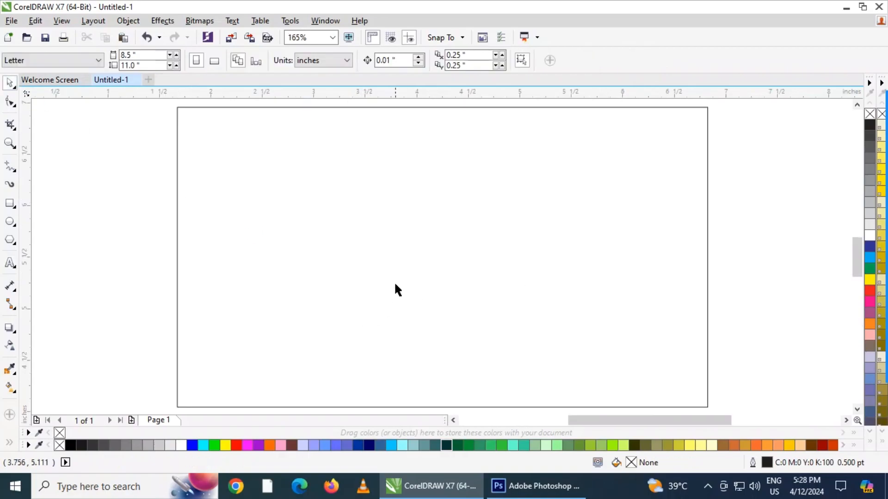
- Fill the card rectangle with white
{"action": "left_click", "coordinate": [125, 238]}
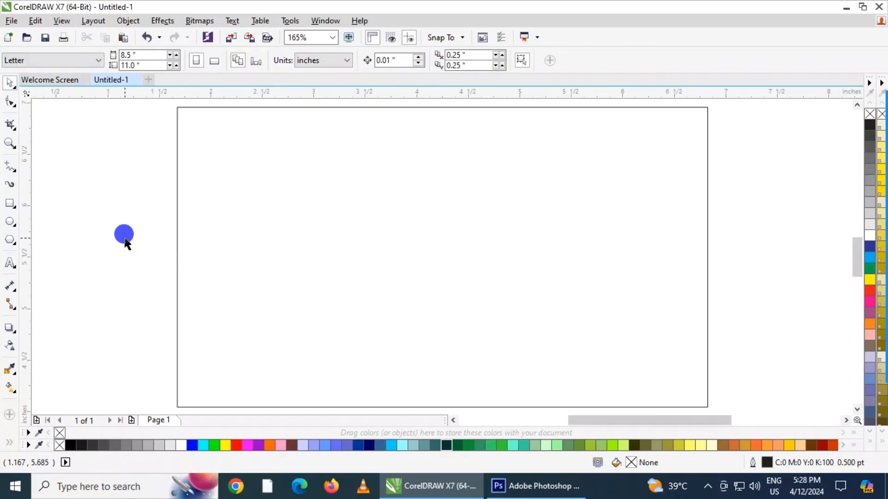
{"action": "left_click", "coordinate": [266, 228]}
{"action": "left_click", "coordinate": [872, 237]}
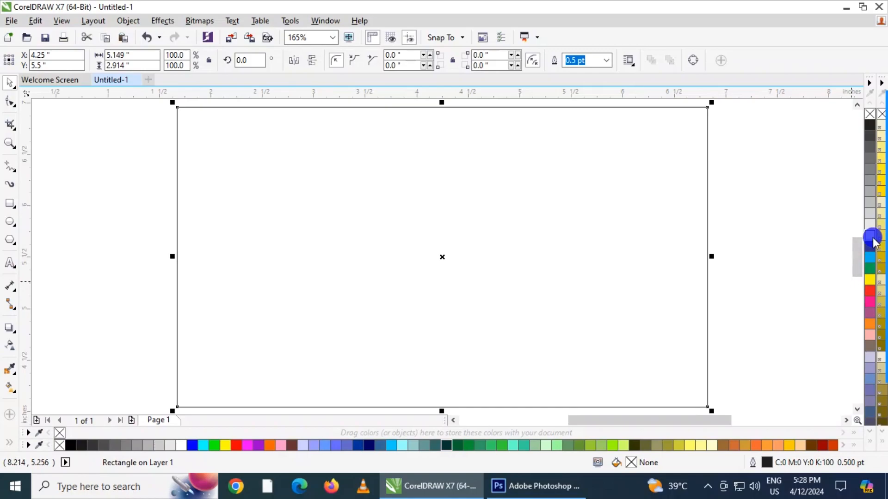
{"action": "left_click", "coordinate": [769, 240]}
{"action": "left_click", "coordinate": [92, 166]}
- Draw a second rectangle about 5.15 by 2.19 inches across the card's full width and centre it on the card
{"action": "left_click", "coordinate": [10, 203]}
{"action": "left_click_drag", "start_coordinate": [178, 145], "coordinate": [698, 362]}
{"action": "left_click", "coordinate": [6, 86]}
{"action": "left_click", "coordinate": [220, 133], "text": "shift"}
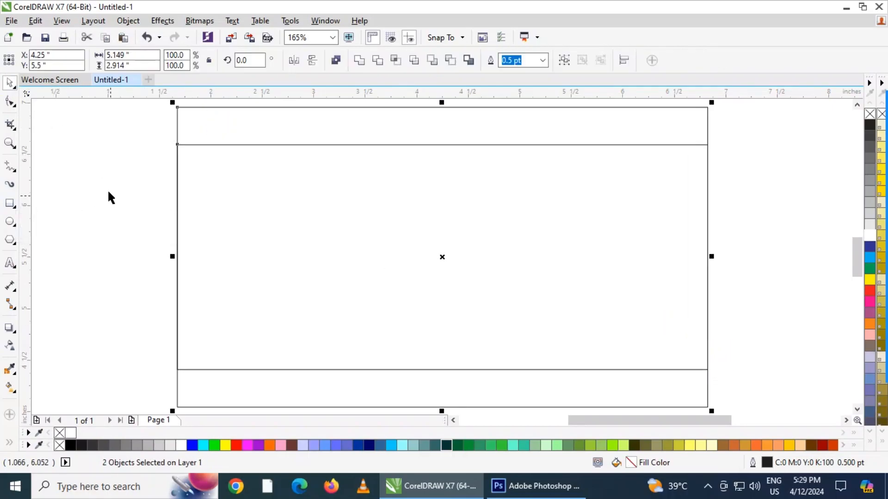
{"action": "left_click", "coordinate": [131, 184]}
{"action": "scroll", "coordinate": [226, 184], "scroll_direction": "down", "scroll_amount": 2}
- Give the inner rectangle a linear fountain fill with the start colour set to orange C13 M57 Y99 K1
{"action": "left_click", "coordinate": [326, 200]}
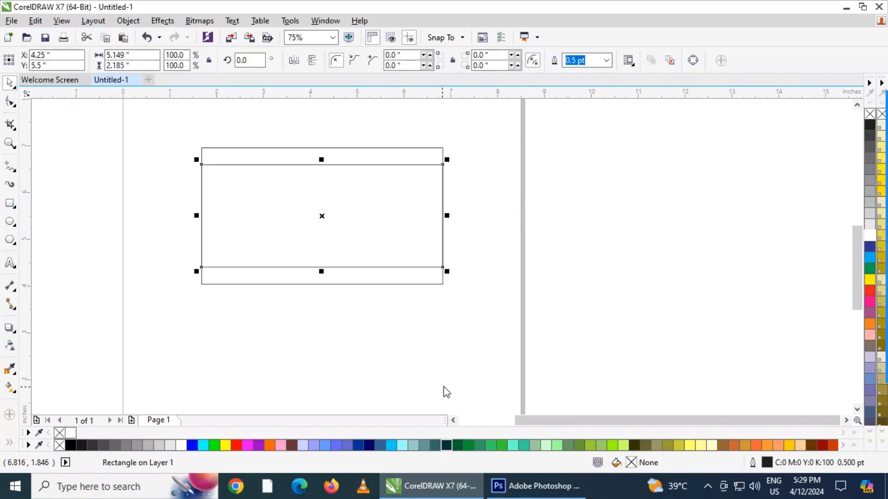
{"action": "key", "text": "F11"}
{"action": "left_click_drag", "start_coordinate": [505, 9], "coordinate": [610, 47]}
{"action": "left_click", "coordinate": [382, 199]}
{"action": "left_click", "coordinate": [390, 243]}
{"action": "mouse_move", "coordinate": [473, 370]}
{"action": "left_mouse_down"}
{"action": "mouse_move", "coordinate": [470, 359]}
{"action": "mouse_move", "coordinate": [470, 372]}
{"action": "left_mouse_up"}
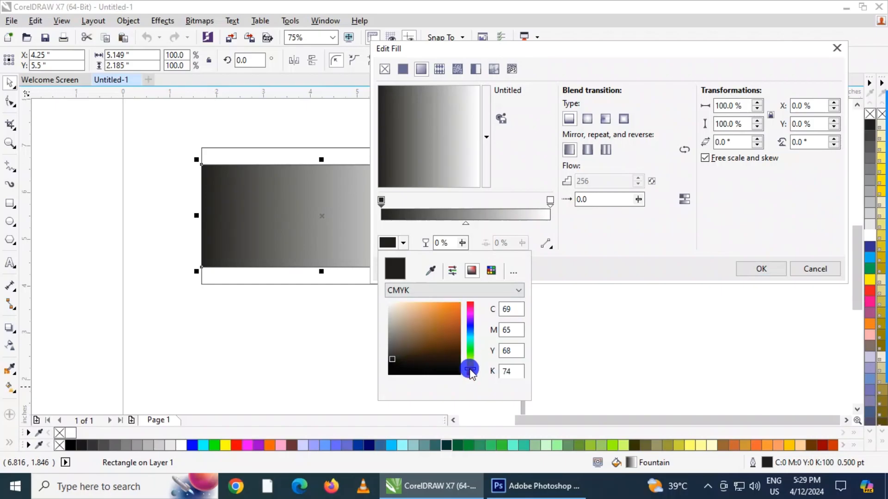
{"action": "left_click", "coordinate": [441, 314]}
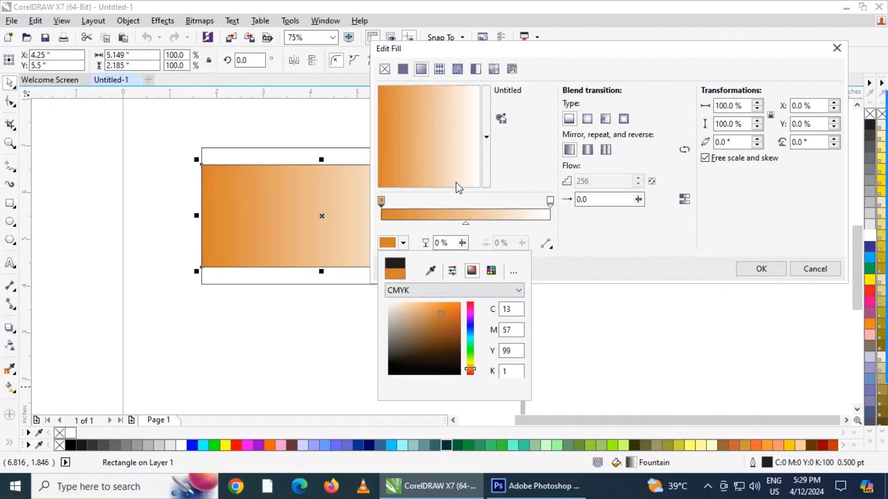
- Set the fountain fill's end colour to yellow C14 M0 Y84 K0
{"action": "left_click", "coordinate": [551, 204]}
{"action": "left_click", "coordinate": [550, 201]}
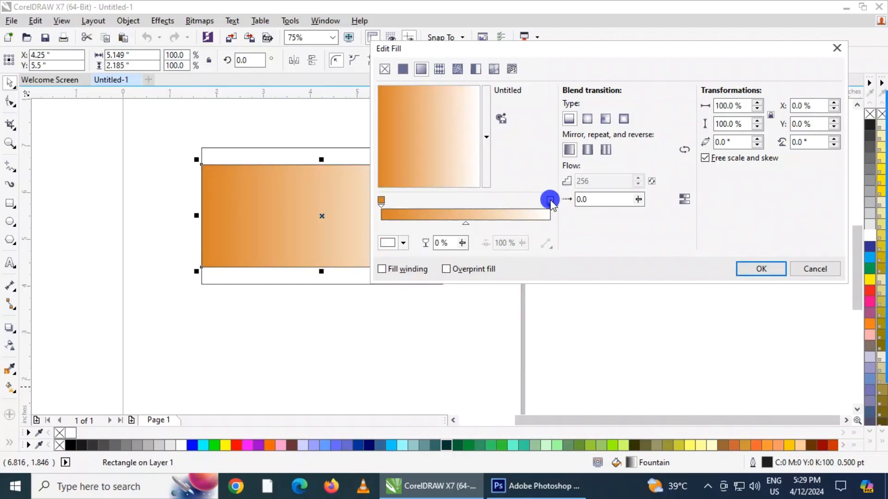
{"action": "left_click", "coordinate": [388, 242]}
{"action": "left_click", "coordinate": [443, 330]}
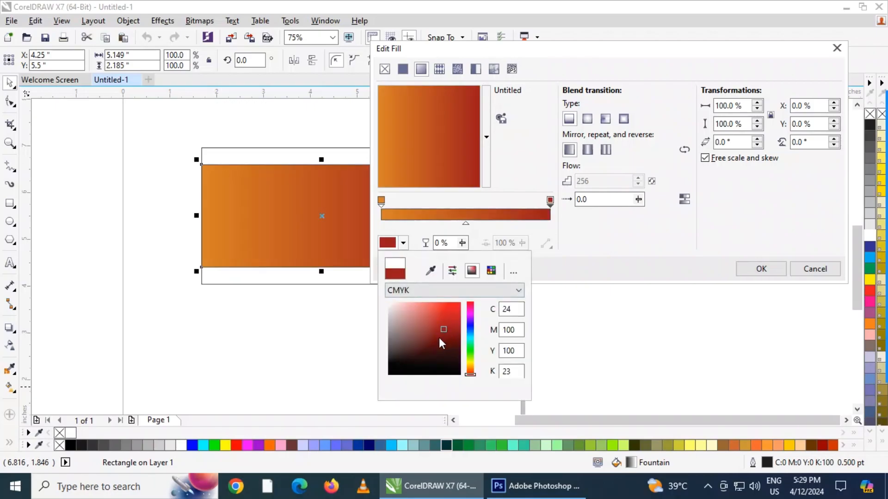
{"action": "left_click", "coordinate": [439, 337]}
{"action": "left_click", "coordinate": [426, 307]}
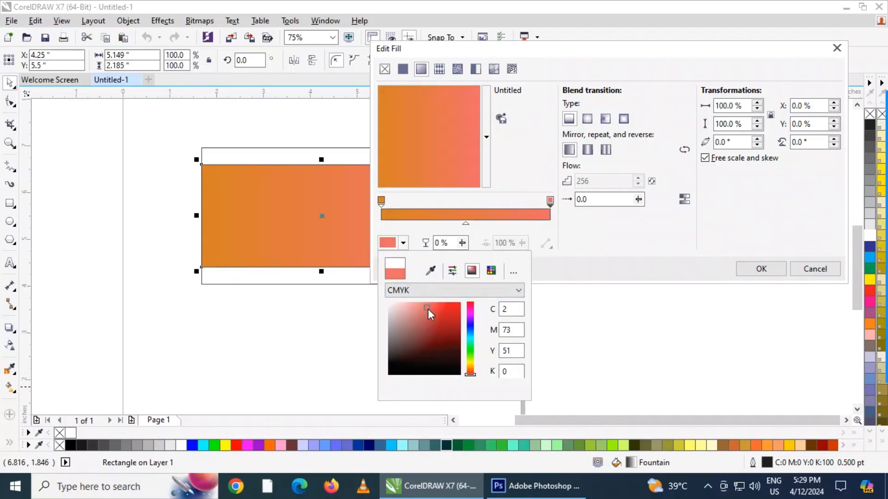
{"action": "left_click", "coordinate": [442, 331]}
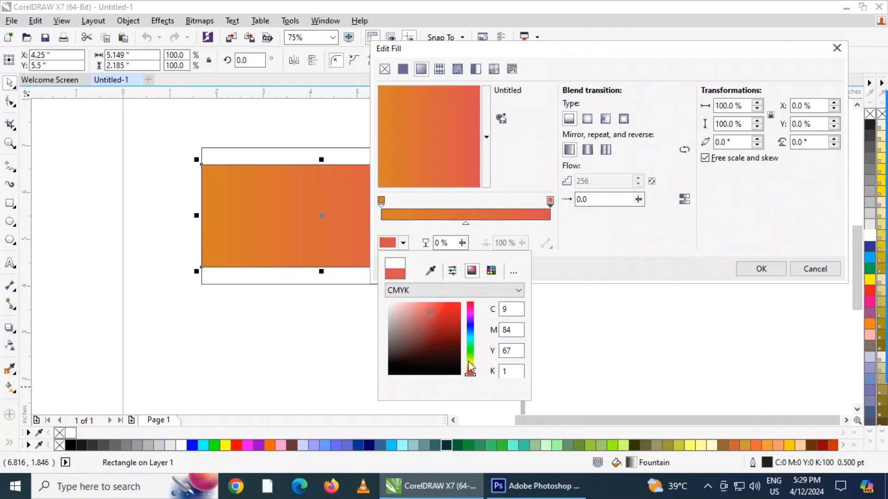
{"action": "left_click", "coordinate": [470, 362]}
{"action": "left_click", "coordinate": [439, 323]}
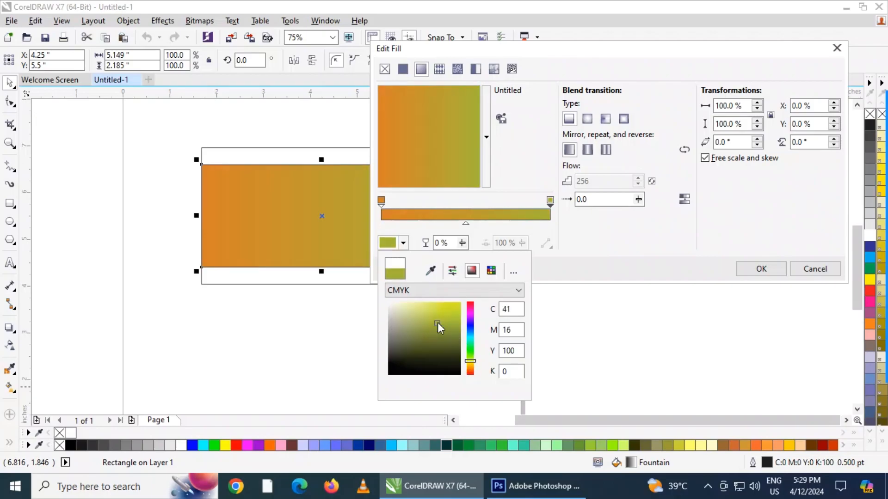
{"action": "left_click", "coordinate": [435, 304]}
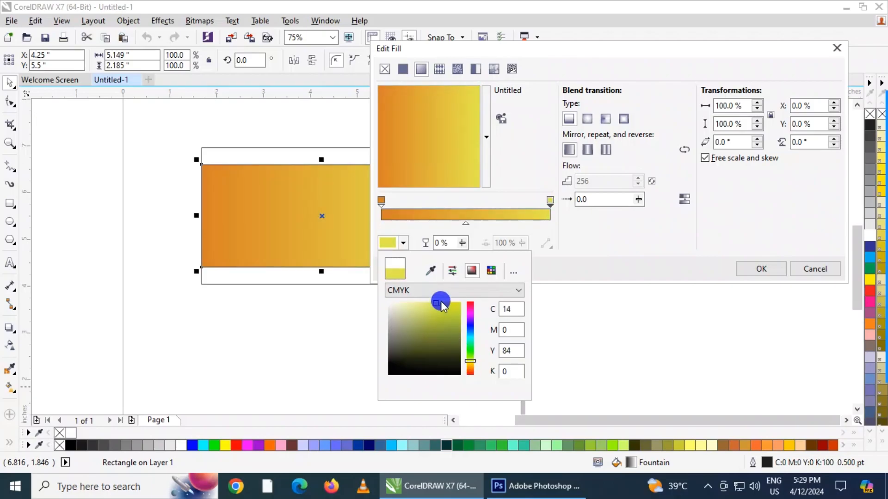
- Apply the gradient fill and remove the inner rectangle's outline
{"action": "left_click", "coordinate": [746, 268]}
{"action": "left_click", "coordinate": [742, 271]}
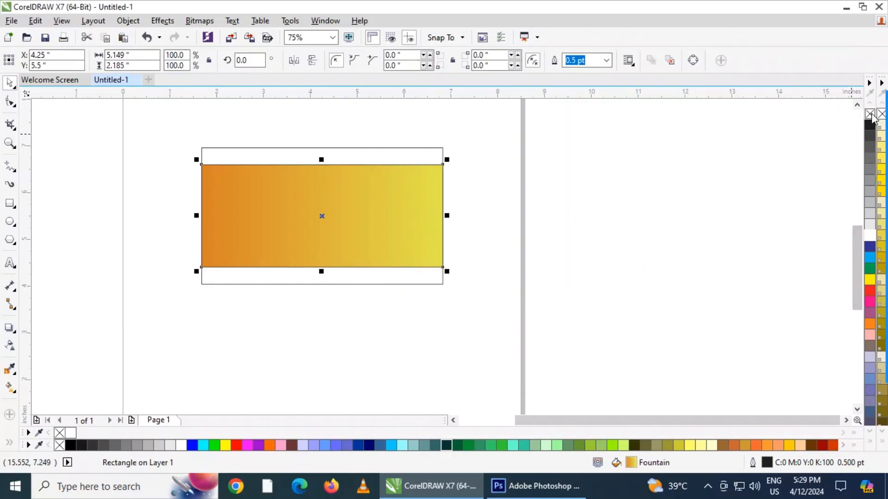
{"action": "left_click", "coordinate": [652, 208]}
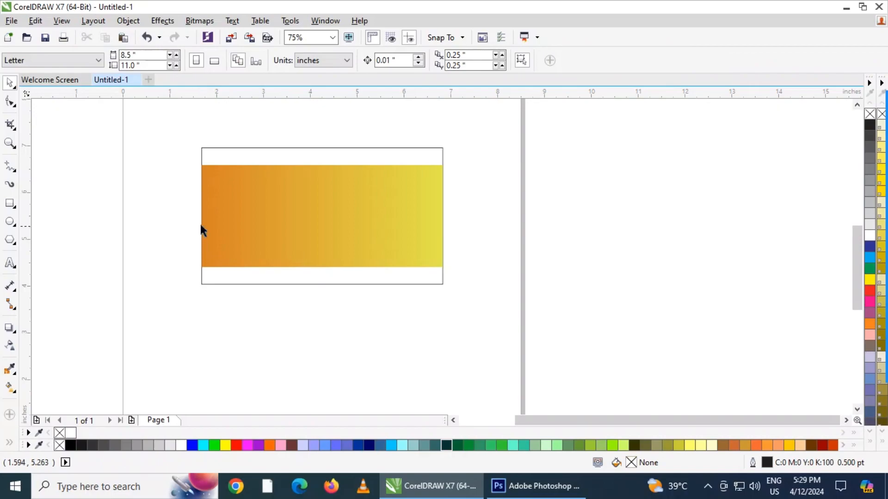
{"action": "left_click", "coordinate": [179, 198]}
- Draw an upright rectangle about 1.40 by 2.19 inches over the gradient band's orange side, spanning the band's full height
{"action": "left_click", "coordinate": [10, 203]}
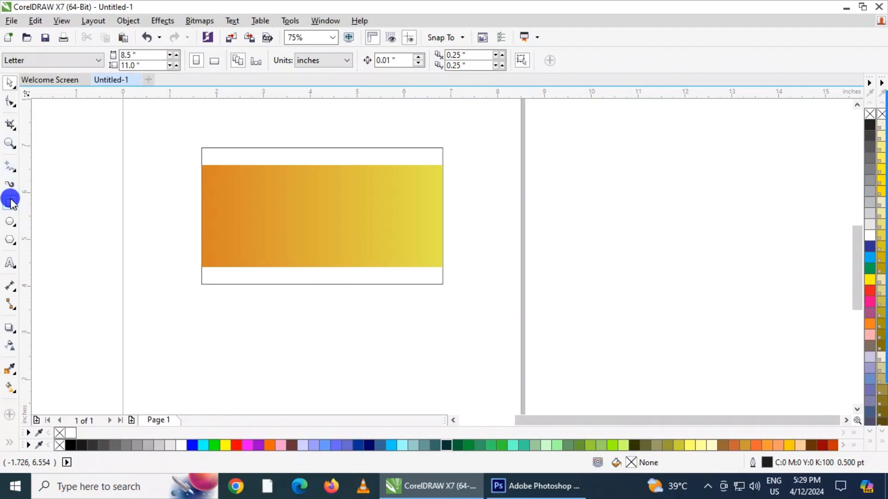
{"action": "left_click", "coordinate": [225, 164]}
{"action": "left_click_drag", "start_coordinate": [225, 165], "coordinate": [291, 267]}
{"action": "left_click", "coordinate": [8, 84]}
{"action": "left_click", "coordinate": [311, 184], "text": "shift"}
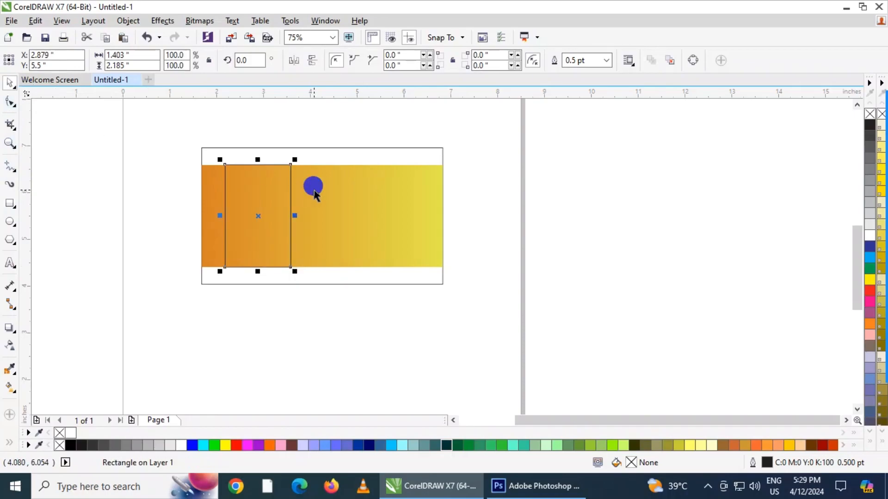
{"action": "left_click", "coordinate": [563, 248]}
- Fill the upright rectangle with near-black #1A1A1A and remove its outline
{"action": "left_click", "coordinate": [261, 216]}
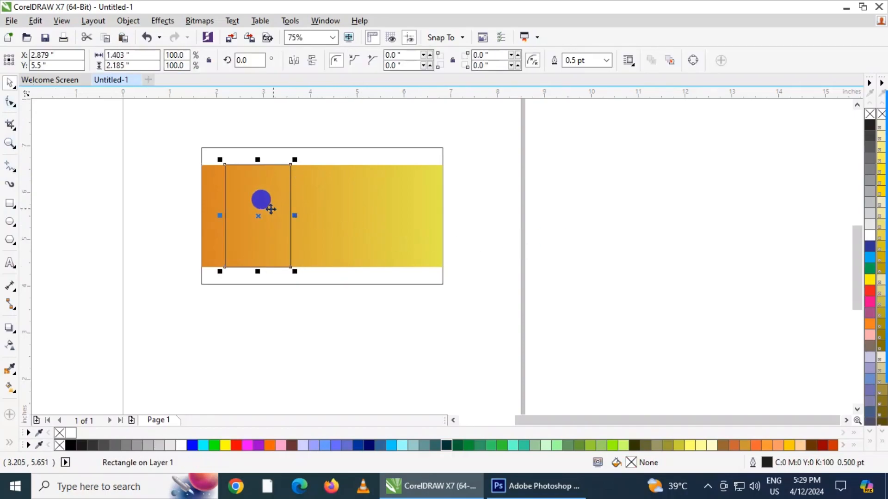
{"action": "left_click", "coordinate": [77, 444]}
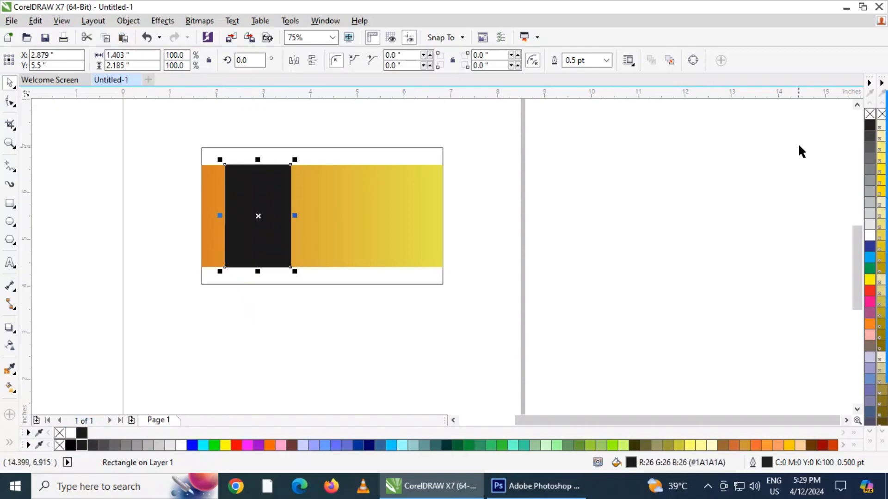
{"action": "right_click", "coordinate": [863, 116]}
{"action": "left_click", "coordinate": [549, 190]}
- Try rounding the black rectangle's lower-left corner with radii of 25, 10 and 5 inches, undoing each attempt
{"action": "left_click", "coordinate": [282, 234]}
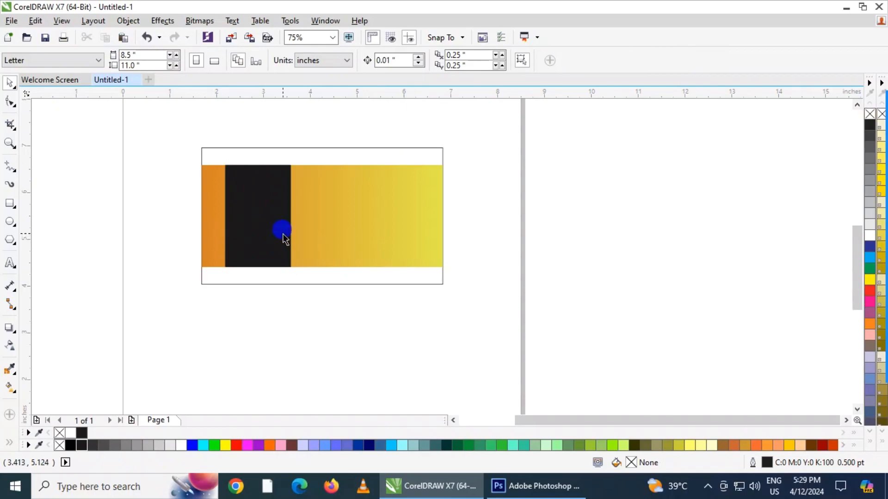
{"action": "left_click_drag", "start_coordinate": [409, 63], "coordinate": [350, 65]}
{"action": "type", "text": "25"}
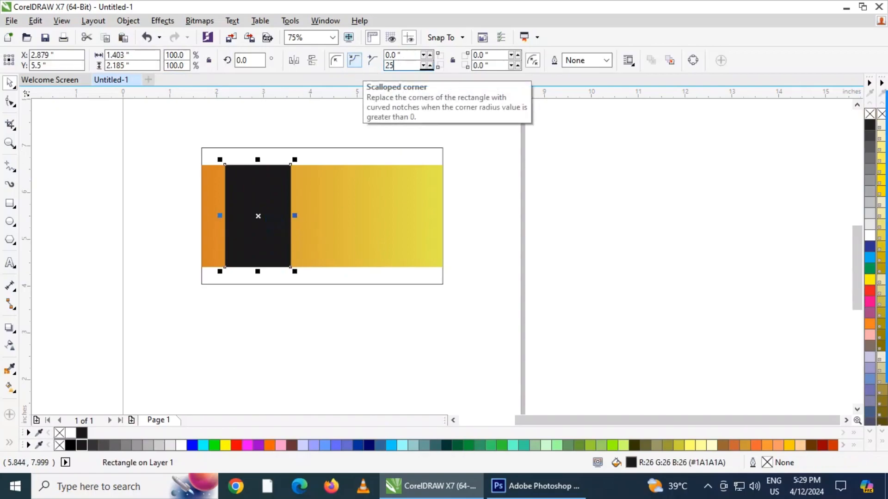
{"action": "key", "text": "Return"}
{"action": "key", "text": "ctrl+z"}
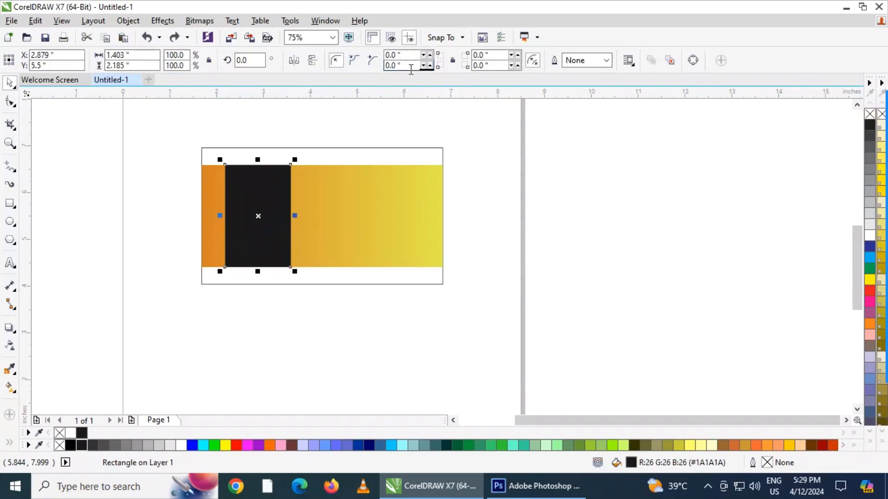
{"action": "left_click", "coordinate": [337, 61]}
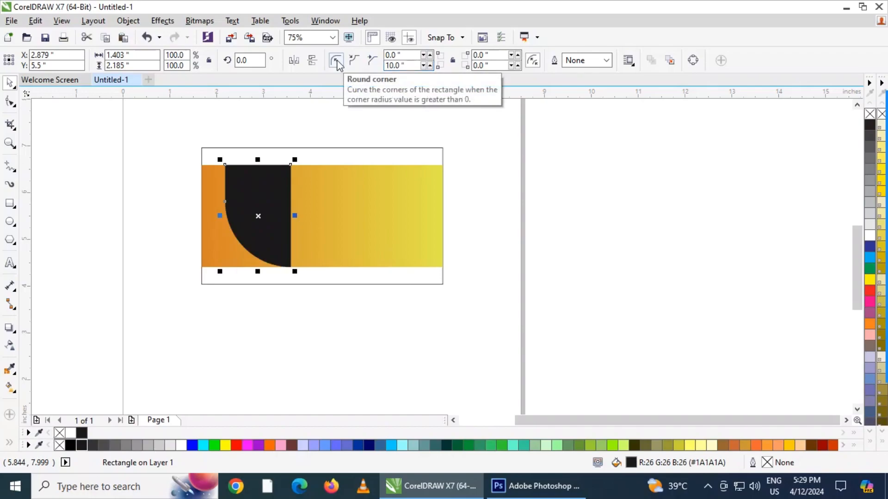
{"action": "key", "text": "ctrl+z"}
{"action": "left_click_drag", "start_coordinate": [408, 67], "coordinate": [347, 65]}
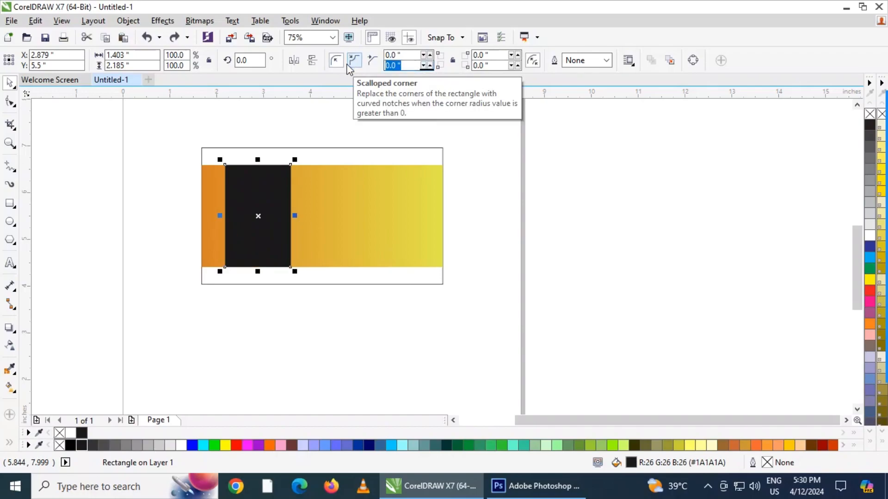
{"action": "type", "text": "5"}
{"action": "key", "text": "Return"}
{"action": "key", "text": "ctrl+z"}
- Round both lower corners of the black rectangle with a 0.5 inch radius
{"action": "left_click_drag", "start_coordinate": [403, 65], "coordinate": [374, 65]}
{"action": "type", "text": "0.5"}
{"action": "key", "text": "Return"}
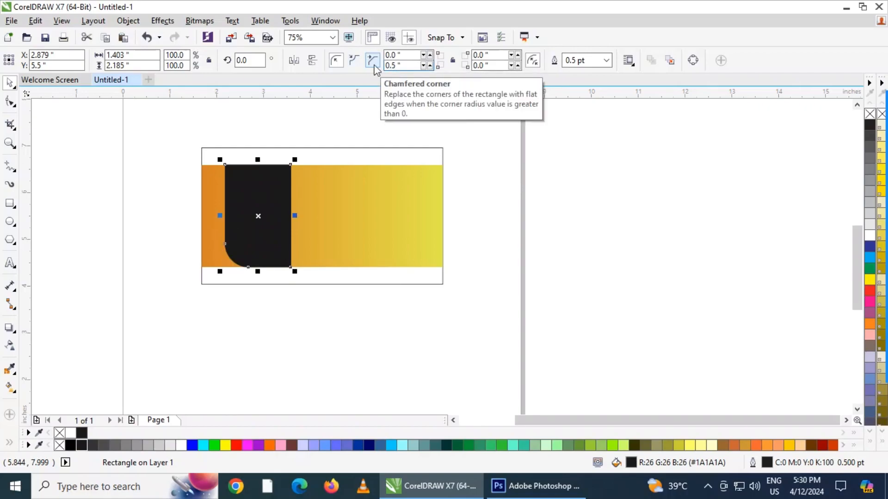
{"action": "key", "text": "Tab"}
{"action": "type", "text": "0.5"}
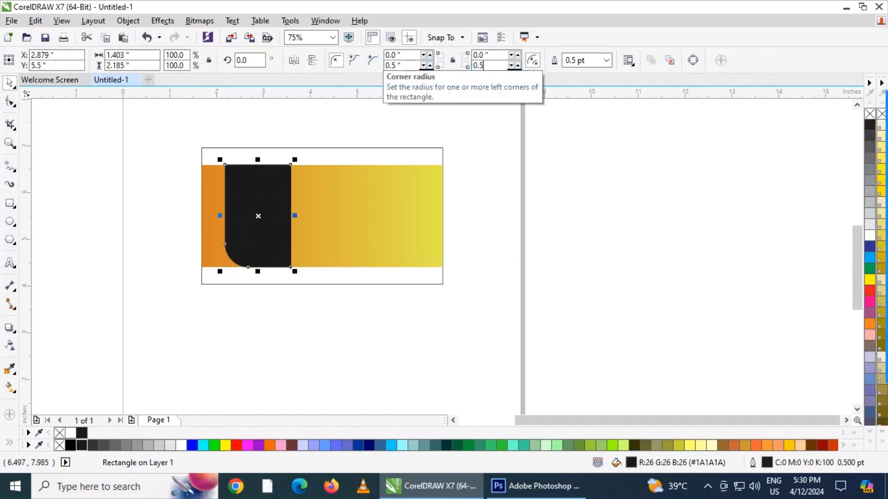
{"action": "key", "text": "Return"}
{"action": "left_click", "coordinate": [618, 182]}
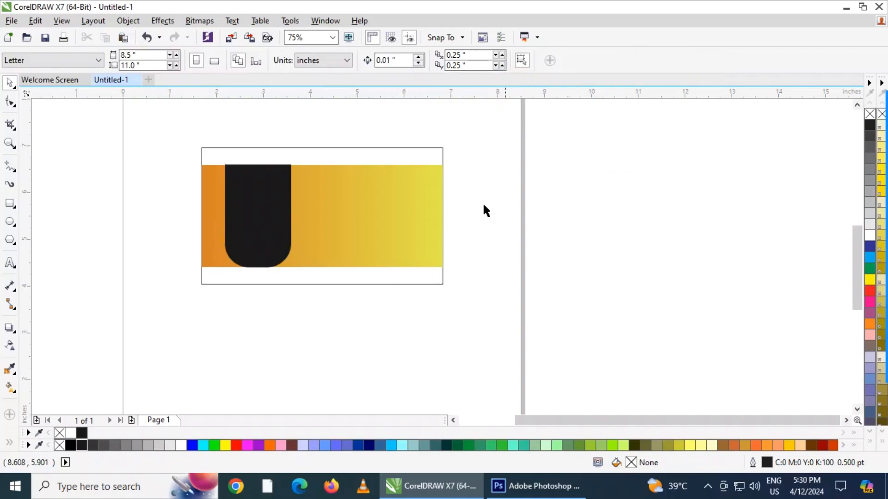
- Extend the black panel's rounded lower end past the gradient band into the white margin, making it about 2.37 inches tall
{"action": "left_click", "coordinate": [276, 229]}
{"action": "scroll", "coordinate": [265, 284], "scroll_direction": "up", "scroll_amount": 2}
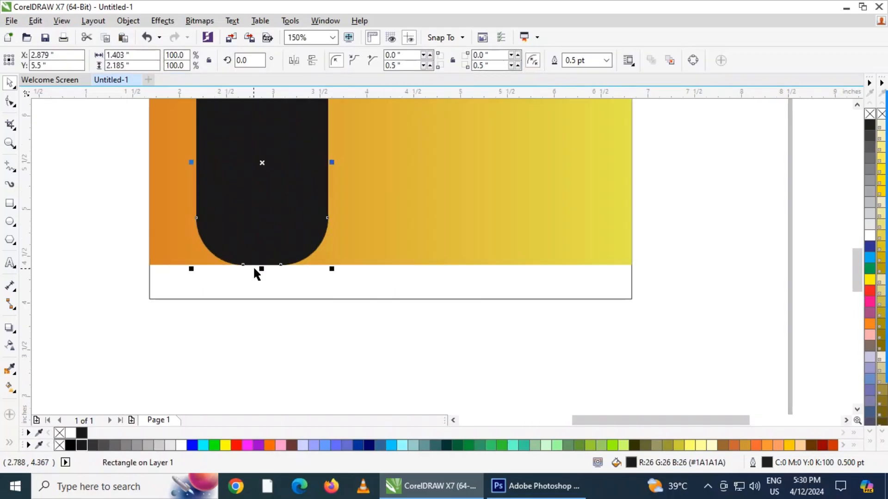
{"action": "left_click_drag", "start_coordinate": [263, 269], "coordinate": [263, 282]}
{"action": "left_click", "coordinate": [289, 324]}
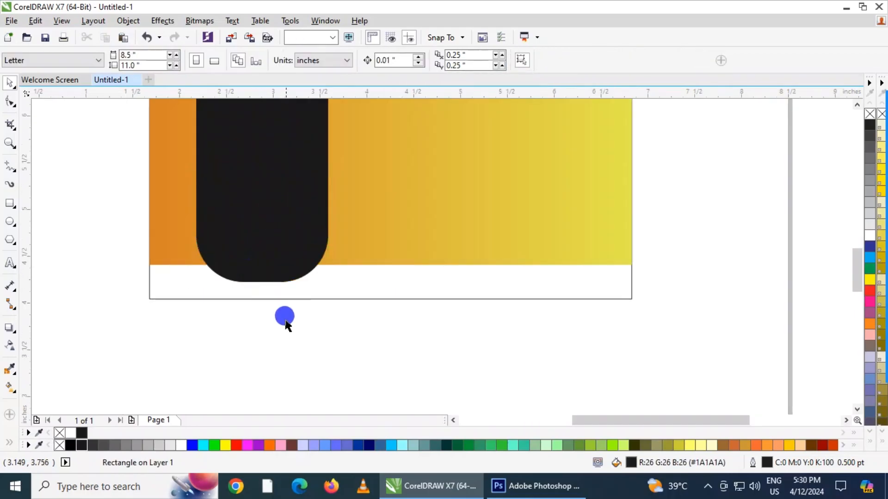
{"action": "scroll", "coordinate": [276, 185], "scroll_direction": "down", "scroll_amount": 2}
{"action": "scroll", "coordinate": [274, 182], "scroll_direction": "up", "scroll_amount": 2}
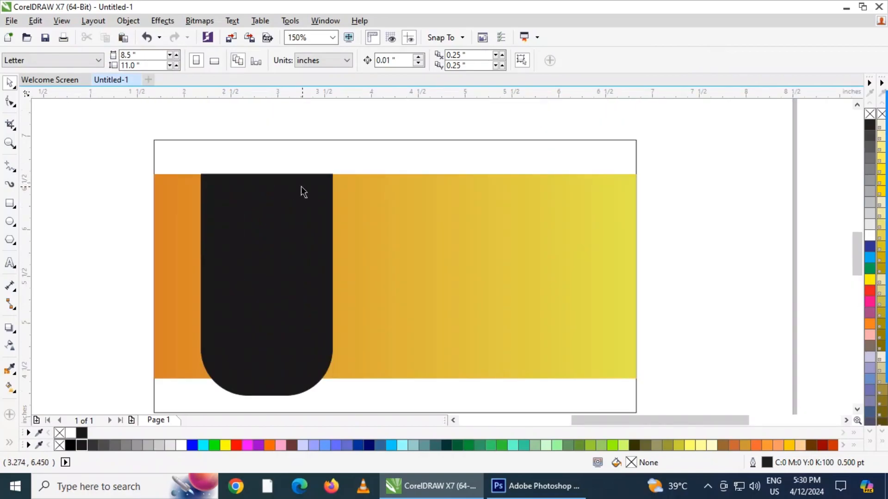
- Add a black drop shadow to the rounded panel, cast downward and shifted slightly right to a 272-degree direction
{"action": "left_click", "coordinate": [242, 215]}
{"action": "left_click", "coordinate": [102, 204]}
{"action": "scroll", "coordinate": [284, 202], "scroll_direction": "down", "scroll_amount": 2}
{"action": "scroll", "coordinate": [282, 199], "scroll_direction": "up", "scroll_amount": 2}
{"action": "left_click", "coordinate": [285, 193]}
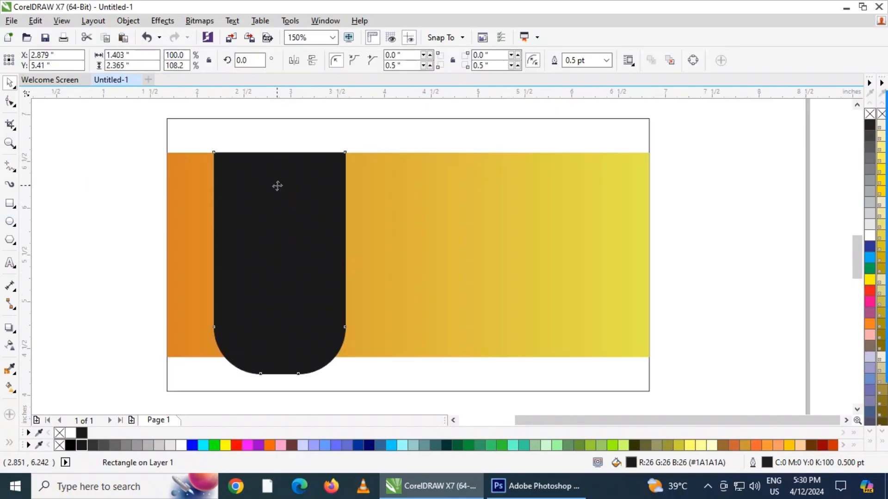
{"action": "scroll", "coordinate": [276, 184], "scroll_direction": "down", "scroll_amount": 2}
{"action": "left_click", "coordinate": [275, 224]}
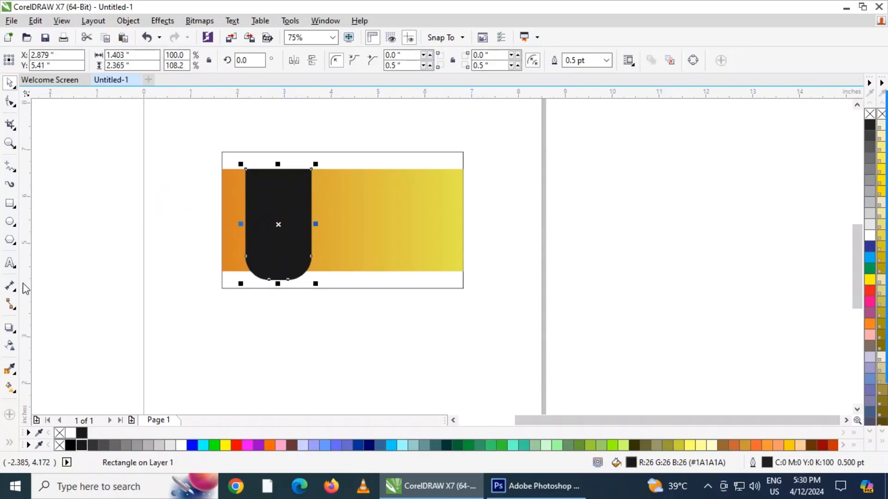
{"action": "left_click", "coordinate": [9, 328]}
{"action": "left_click_drag", "start_coordinate": [278, 171], "coordinate": [268, 284]}
{"action": "scroll", "coordinate": [290, 281], "scroll_direction": "up", "scroll_amount": 2}
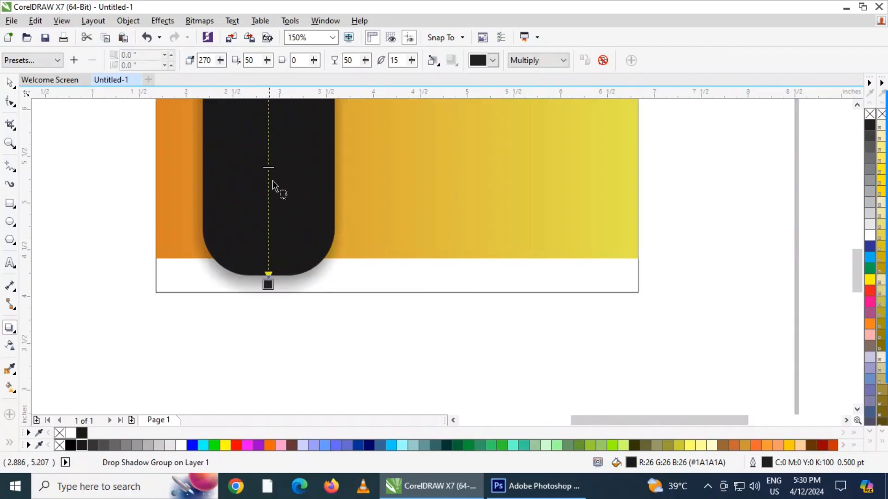
{"action": "left_click_drag", "start_coordinate": [267, 283], "coordinate": [275, 284]}
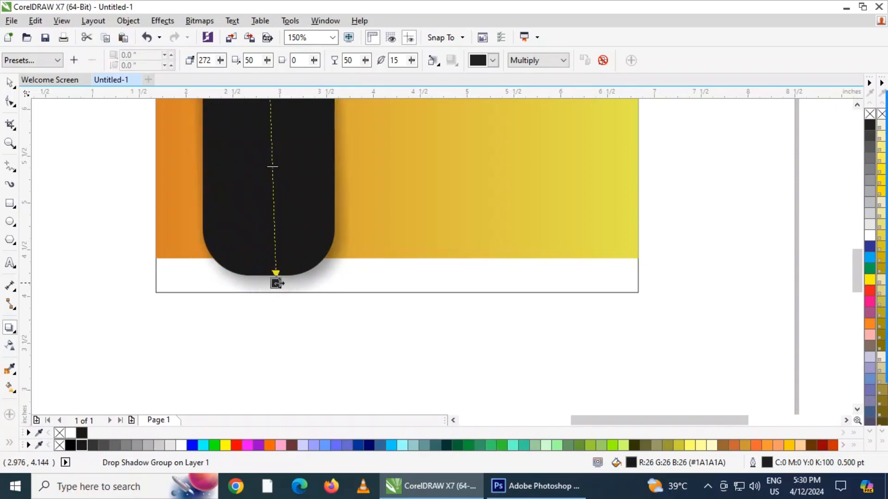
- Change the black panel's drop shadow colour to orange #FF6600
{"action": "right_click", "coordinate": [300, 280]}
{"action": "left_click", "coordinate": [268, 273]}
{"action": "left_click", "coordinate": [478, 63]}
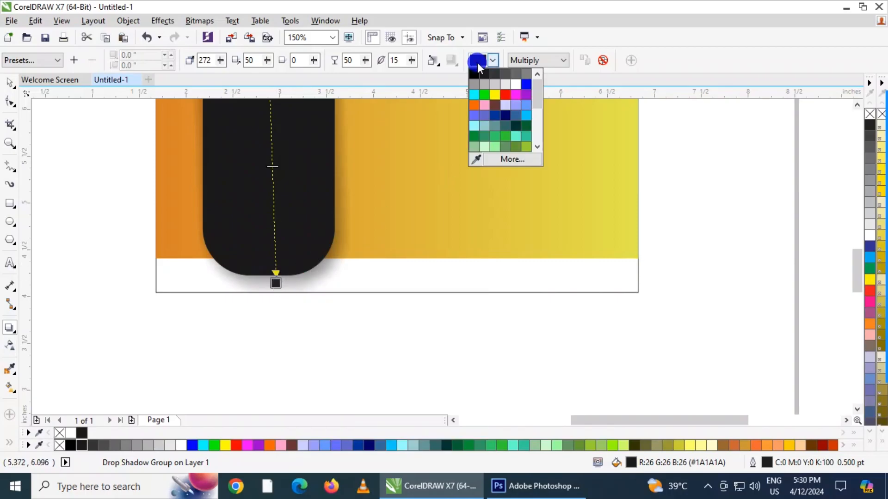
{"action": "left_click", "coordinate": [474, 105]}
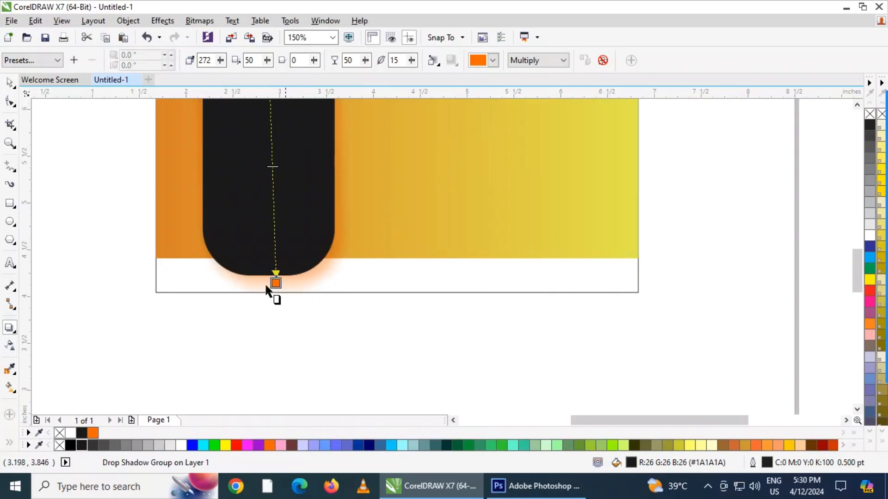
{"action": "left_click", "coordinate": [9, 82]}
{"action": "left_click", "coordinate": [224, 296]}
{"action": "scroll", "coordinate": [235, 295], "scroll_direction": "down", "scroll_amount": 1}
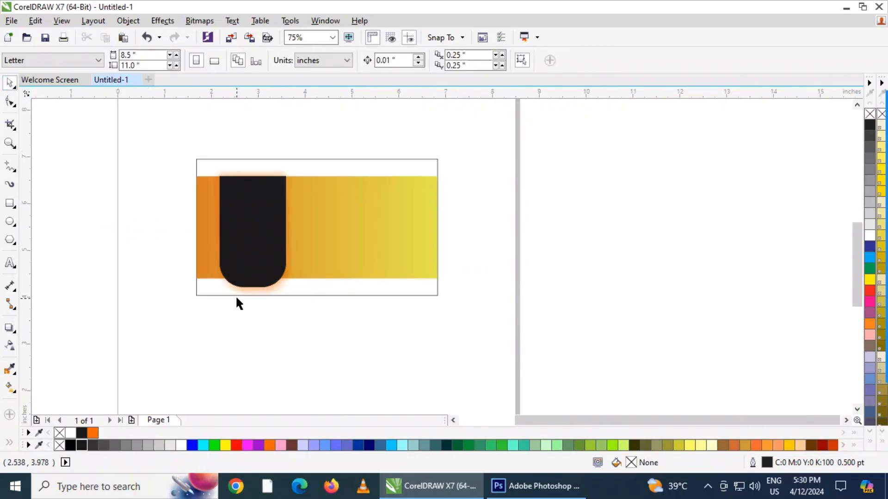
- Break the panel's drop shadow group apart and shrink the shadow from its left and upper edges to about 1.60 by 2.57 inches
{"action": "scroll", "coordinate": [243, 213], "scroll_direction": "up", "scroll_amount": 1}
{"action": "right_click", "coordinate": [195, 194]}
{"action": "left_click", "coordinate": [251, 214]}
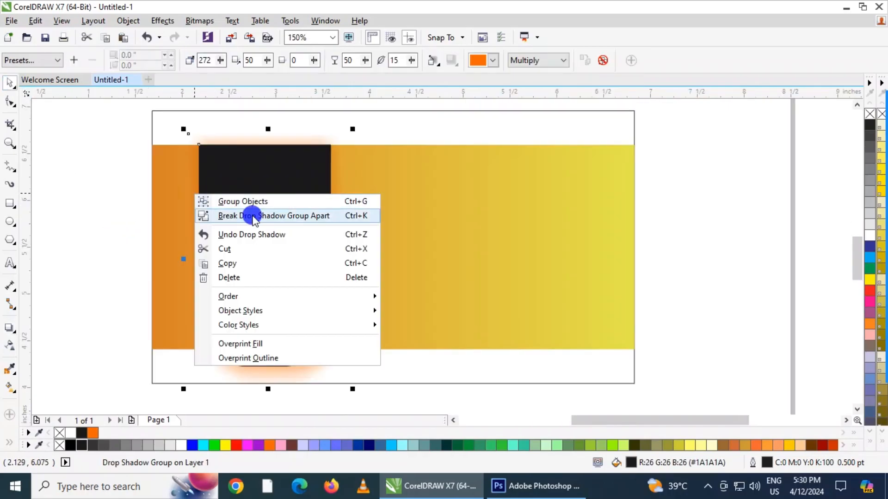
{"action": "left_click", "coordinate": [194, 214]}
{"action": "left_click_drag", "start_coordinate": [187, 258], "coordinate": [195, 260]}
{"action": "left_click_drag", "start_coordinate": [272, 133], "coordinate": [273, 139]}
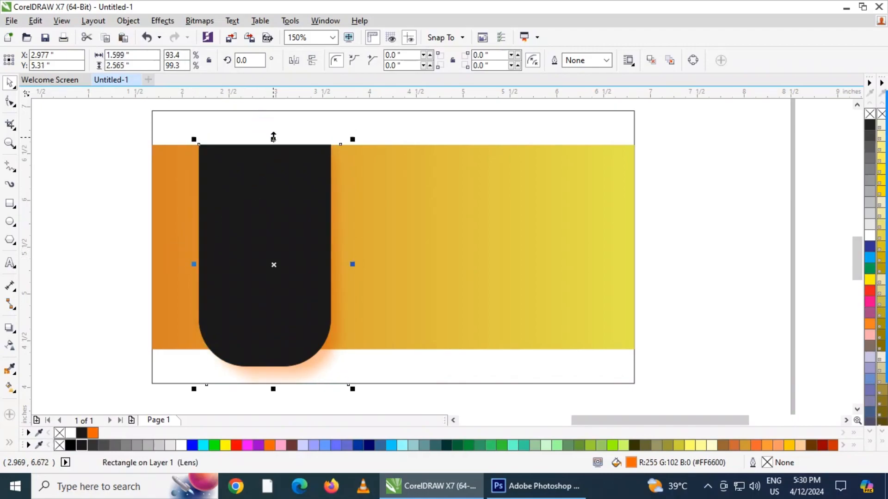
{"action": "left_click", "coordinate": [86, 252]}
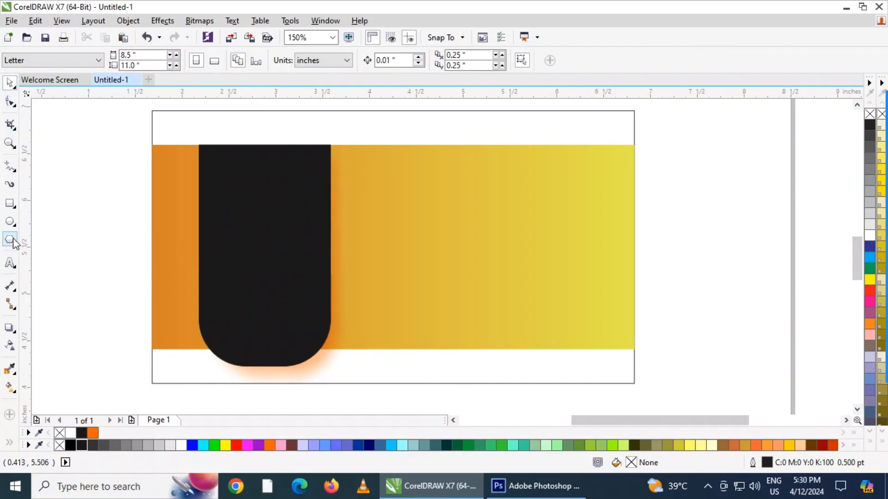
- Draw a thin horizontal strip across the upper part of the black panel, about 1.40 by 0.19 inches, matching the panel's width
{"action": "left_click", "coordinate": [10, 203]}
{"action": "left_click_drag", "start_coordinate": [194, 178], "coordinate": [331, 196]}
{"action": "left_click", "coordinate": [9, 82]}
{"action": "left_click_drag", "start_coordinate": [190, 188], "coordinate": [195, 187]}
{"action": "key", "text": "Escape"}
{"action": "left_click", "coordinate": [261, 188]}
{"action": "left_click", "coordinate": [270, 162], "text": "shift"}
{"action": "left_click", "coordinate": [717, 286]}
{"action": "left_click", "coordinate": [308, 192]}
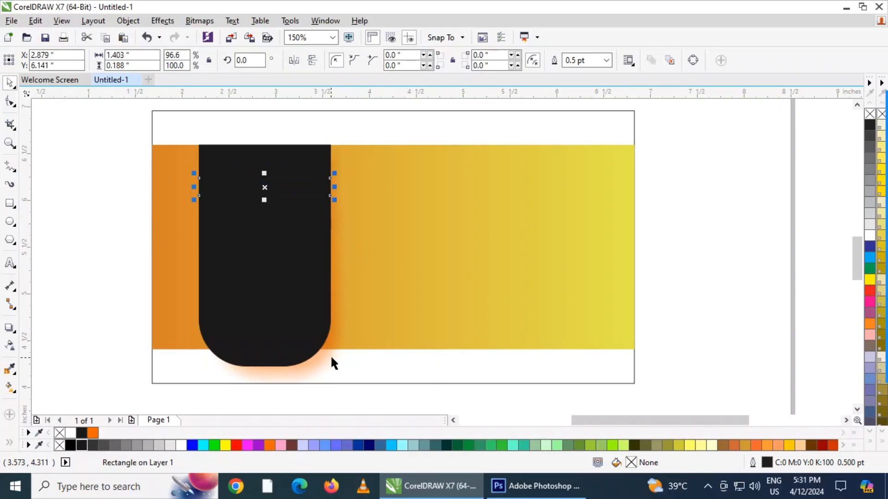
- Give the strip a linear fountain fill whose start colour is the orange sampled from the band's left end
{"action": "key", "text": "F11"}
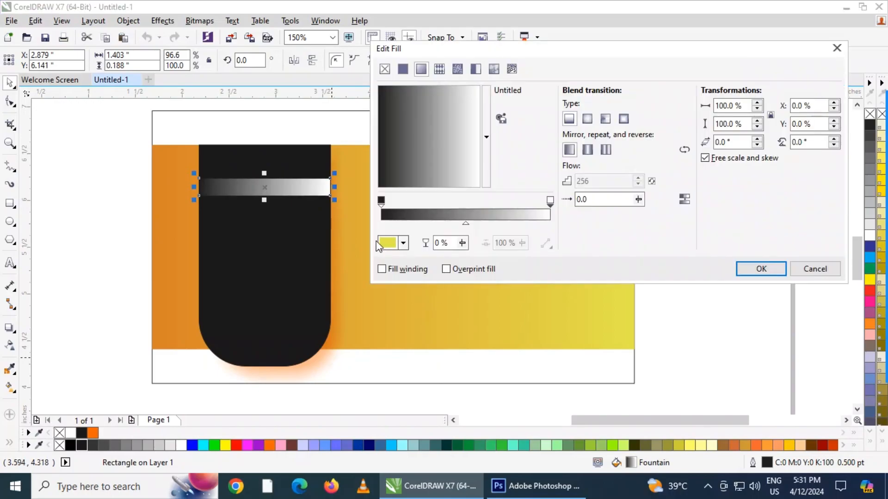
{"action": "left_click", "coordinate": [382, 201]}
{"action": "left_click", "coordinate": [403, 243]}
{"action": "left_click", "coordinate": [432, 269]}
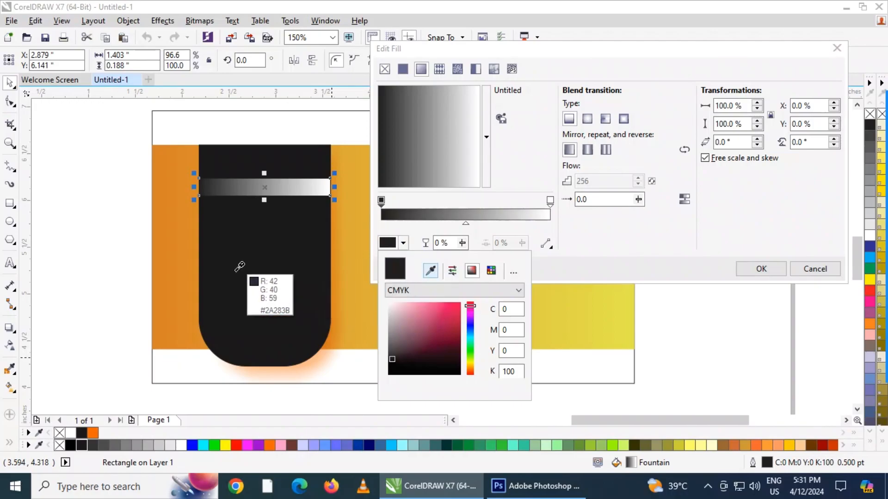
{"action": "left_click", "coordinate": [162, 273]}
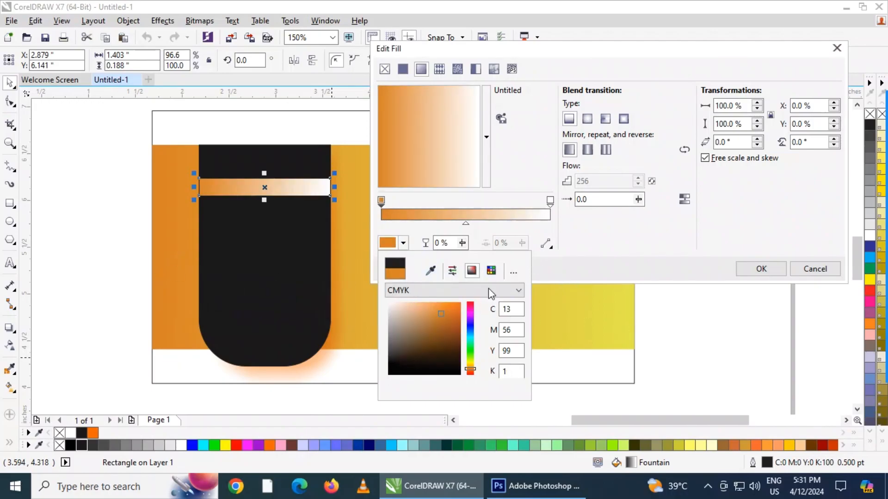
- Set the strip gradient's end colour to a yellow sampled from the band and remove the strip's outline
{"action": "left_click", "coordinate": [550, 200]}
{"action": "left_click", "coordinate": [551, 201]}
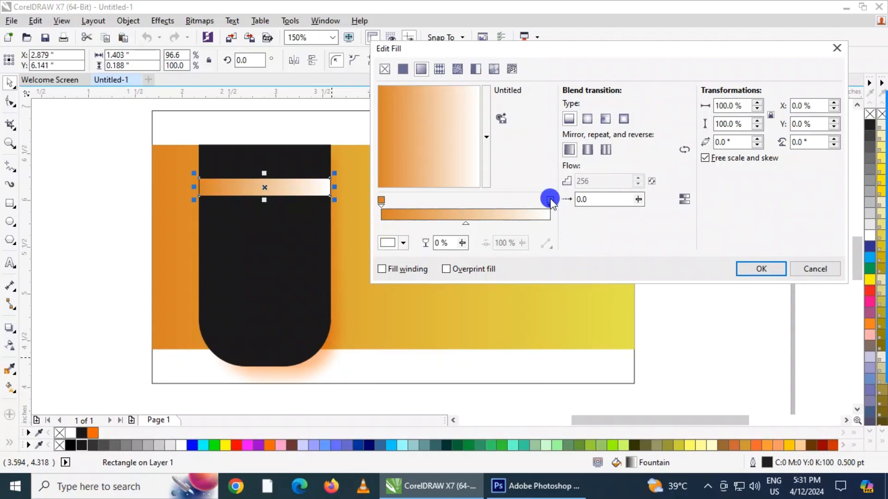
{"action": "left_click", "coordinate": [388, 243]}
{"action": "left_click", "coordinate": [430, 271]}
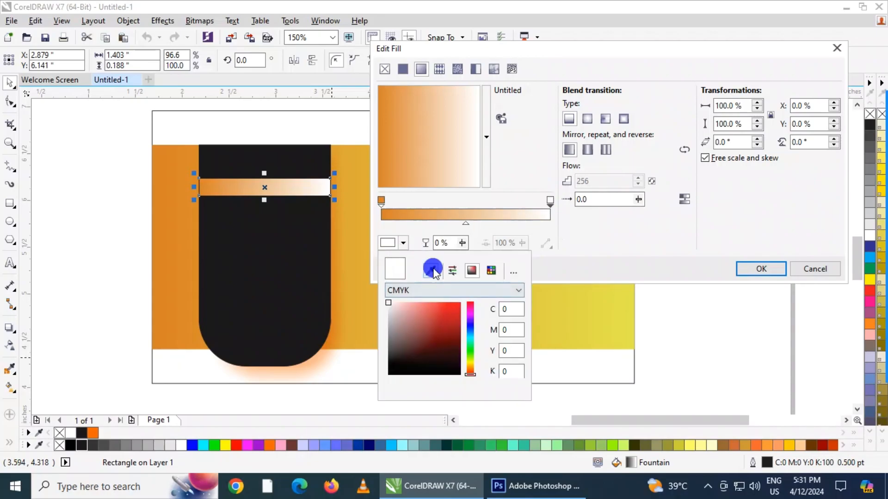
{"action": "left_click", "coordinate": [576, 305]}
{"action": "left_click", "coordinate": [757, 271]}
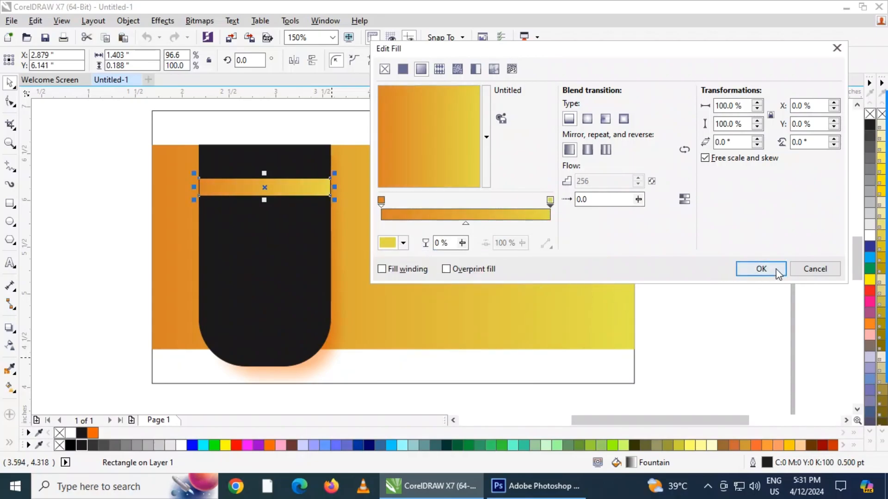
{"action": "left_click", "coordinate": [768, 269]}
{"action": "right_click", "coordinate": [870, 113]}
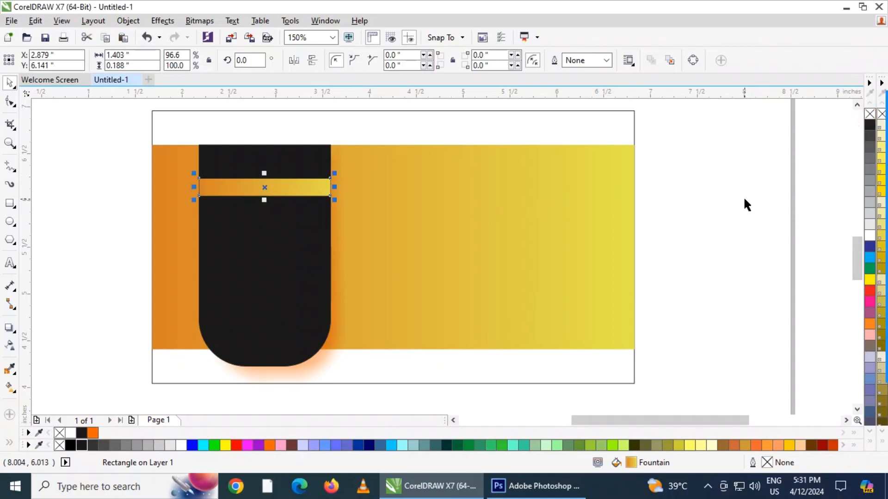
{"action": "left_click", "coordinate": [743, 201]}
- Add a black drop shadow just below the gradient strip, offset -0.009 inch horizontally and -0.045 inch vertically
{"action": "scroll", "coordinate": [264, 194], "scroll_direction": "up", "scroll_amount": 1}
{"action": "left_click", "coordinate": [264, 193]}
{"action": "left_click", "coordinate": [262, 241], "text": "shift"}
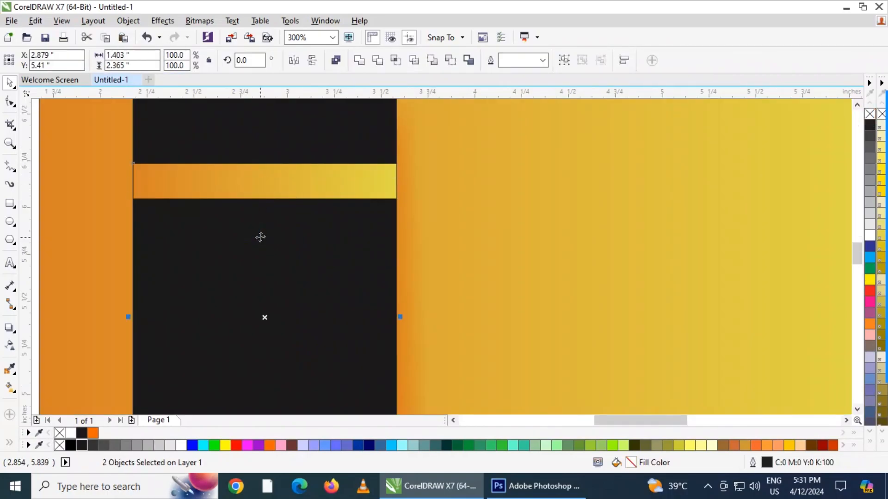
{"action": "scroll", "coordinate": [261, 237], "scroll_direction": "down", "scroll_amount": 1}
{"action": "left_click", "coordinate": [620, 229]}
{"action": "scroll", "coordinate": [249, 206], "scroll_direction": "up", "scroll_amount": 1}
{"action": "left_click", "coordinate": [249, 207]}
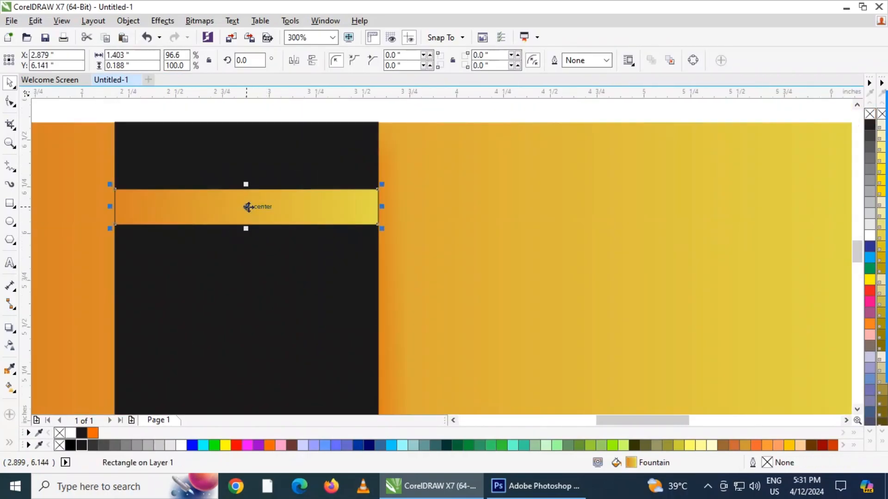
{"action": "left_click", "coordinate": [10, 327]}
{"action": "left_click_drag", "start_coordinate": [222, 208], "coordinate": [242, 237]}
{"action": "left_click_drag", "start_coordinate": [245, 235], "coordinate": [240, 232]}
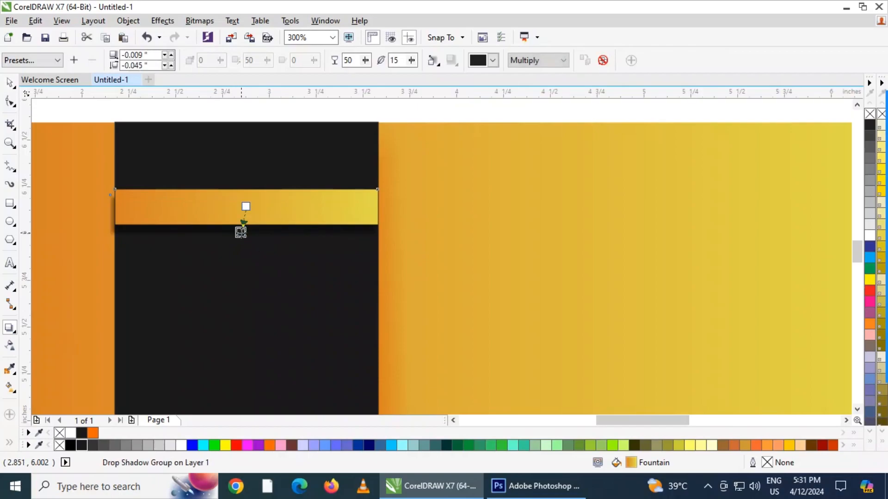
- Break the strip's drop shadow group apart and pull the shadow's left edge in to the black panel's edge
{"action": "left_click", "coordinate": [9, 82]}
{"action": "right_click", "coordinate": [108, 211]}
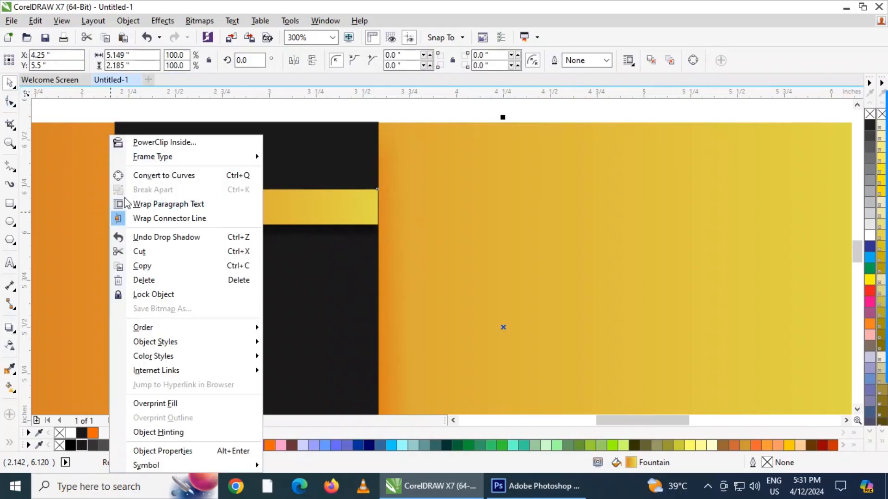
{"action": "left_click", "coordinate": [96, 198]}
{"action": "scroll", "coordinate": [151, 227], "scroll_direction": "up", "scroll_amount": 2}
{"action": "right_click", "coordinate": [162, 224]}
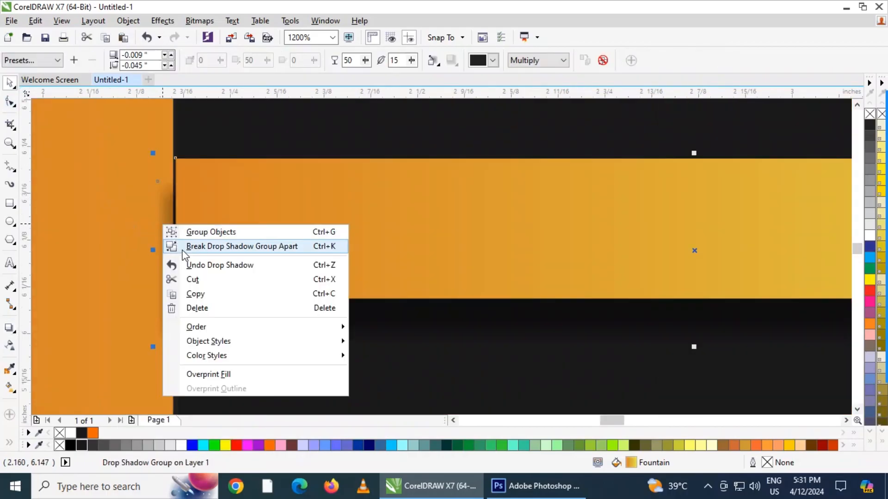
{"action": "left_click", "coordinate": [195, 245]}
{"action": "left_click", "coordinate": [162, 251]}
{"action": "left_click_drag", "start_coordinate": [158, 257], "coordinate": [173, 261]}
{"action": "scroll", "coordinate": [194, 257], "scroll_direction": "down", "scroll_amount": 1}
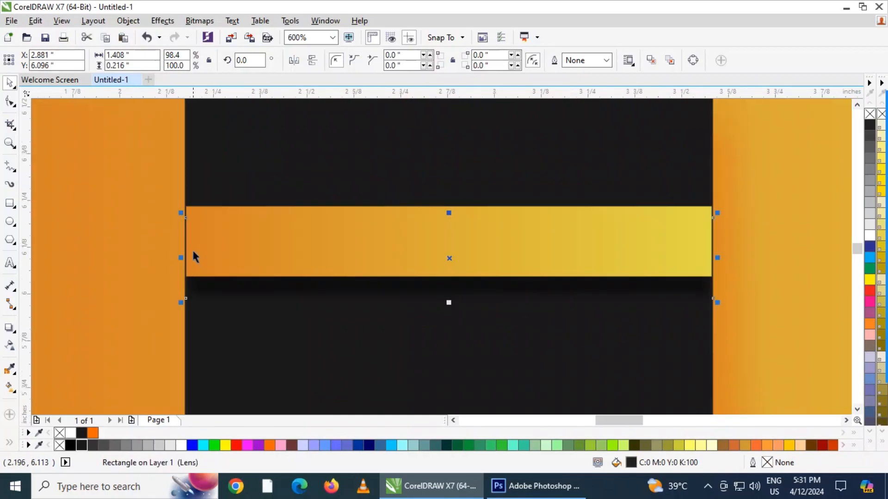
- Stretch the right edge of the strip's shadow slightly beyond the black panel's right edge
{"action": "scroll", "coordinate": [512, 257], "scroll_direction": "up", "scroll_amount": 1}
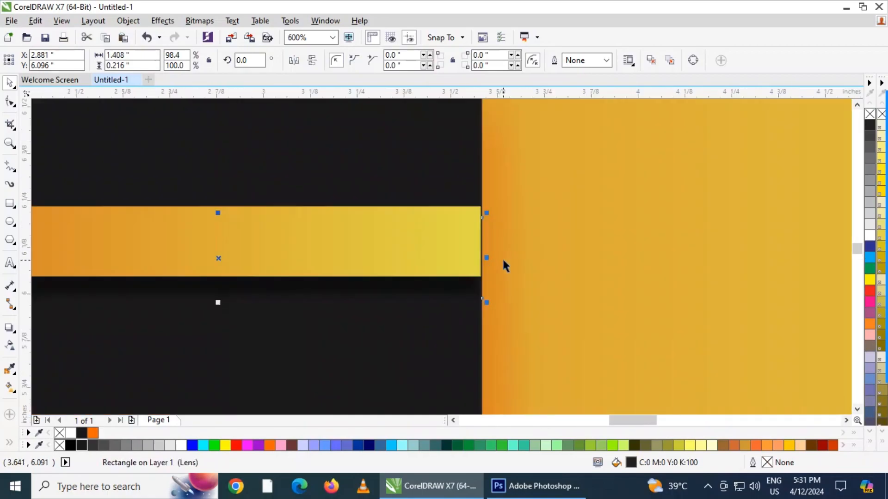
{"action": "left_click_drag", "start_coordinate": [482, 252], "coordinate": [493, 259]}
{"action": "left_click", "coordinate": [447, 159]}
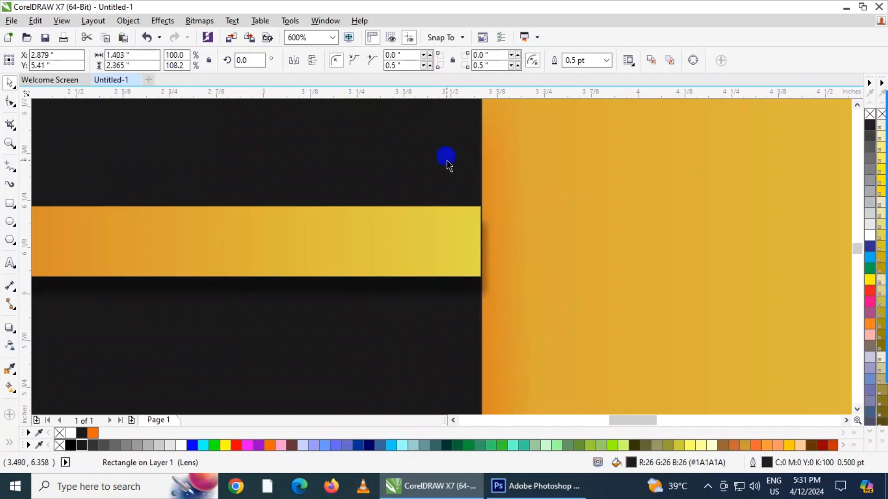
{"action": "scroll", "coordinate": [410, 222], "scroll_direction": "down", "scroll_amount": 1}
- Extend the gradient strip's right edge to meet the black panel's right edge, making the strip about 1.405 inches wide
{"action": "left_click", "coordinate": [410, 221]}
{"action": "scroll", "coordinate": [370, 200], "scroll_direction": "down", "scroll_amount": 1}
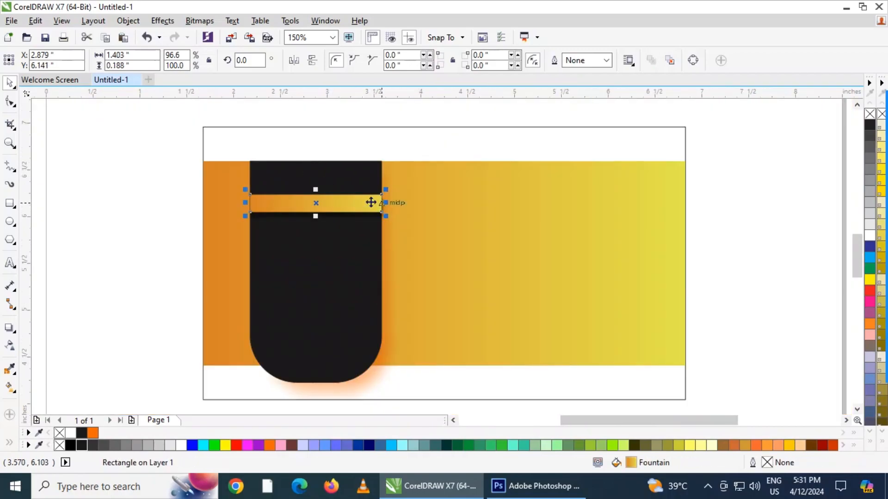
{"action": "scroll", "coordinate": [380, 202], "scroll_direction": "up", "scroll_amount": 2}
{"action": "scroll", "coordinate": [537, 288], "scroll_direction": "up", "scroll_amount": 2}
{"action": "mouse_move", "coordinate": [488, 299]}
{"action": "left_mouse_down"}
{"action": "mouse_move", "coordinate": [486, 286]}
{"action": "mouse_move", "coordinate": [498, 296]}
{"action": "mouse_move", "coordinate": [482, 288]}
{"action": "mouse_move", "coordinate": [489, 297]}
{"action": "left_mouse_up"}
{"action": "scroll", "coordinate": [491, 301], "scroll_direction": "up", "scroll_amount": 2}
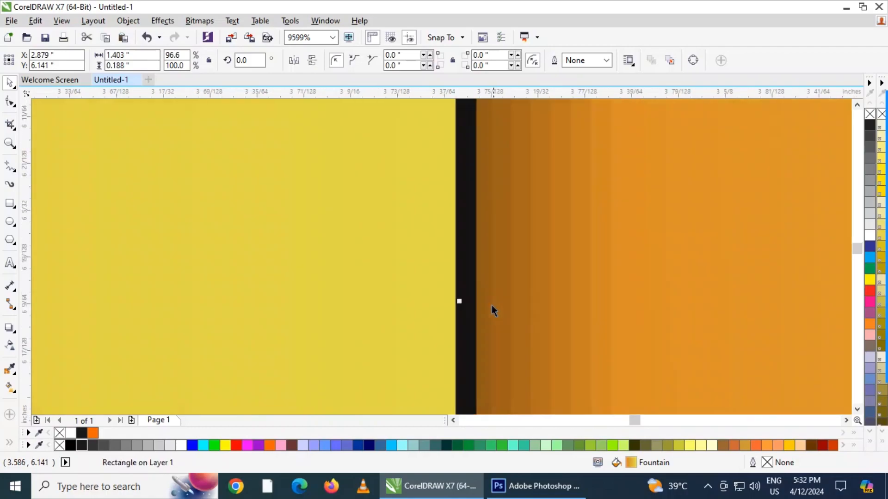
{"action": "left_click_drag", "start_coordinate": [461, 301], "coordinate": [477, 301]}
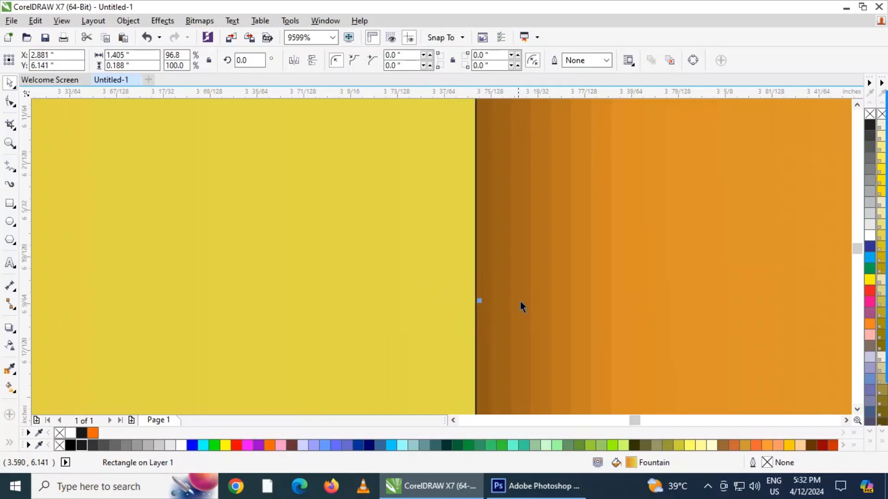
- Extend the gradient strip's left edge to meet the black panel's left edge, making the strip about 1.409 inches wide
{"action": "scroll", "coordinate": [522, 307], "scroll_direction": "down", "scroll_amount": 4}
{"action": "scroll", "coordinate": [232, 302], "scroll_direction": "down", "scroll_amount": 1}
{"action": "scroll", "coordinate": [232, 302], "scroll_direction": "up", "scroll_amount": 3}
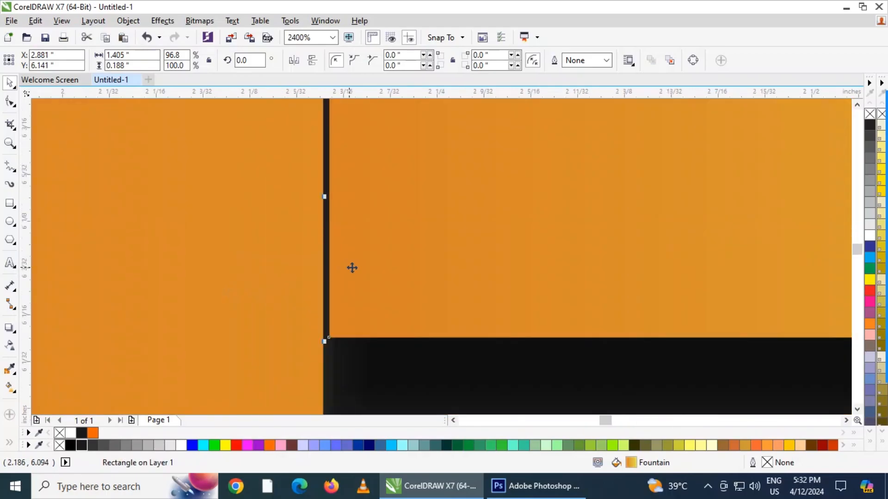
{"action": "scroll", "coordinate": [334, 210], "scroll_direction": "up", "scroll_amount": 2}
{"action": "left_click_drag", "start_coordinate": [305, 241], "coordinate": [280, 241]}
{"action": "scroll", "coordinate": [162, 227], "scroll_direction": "down", "scroll_amount": 6}
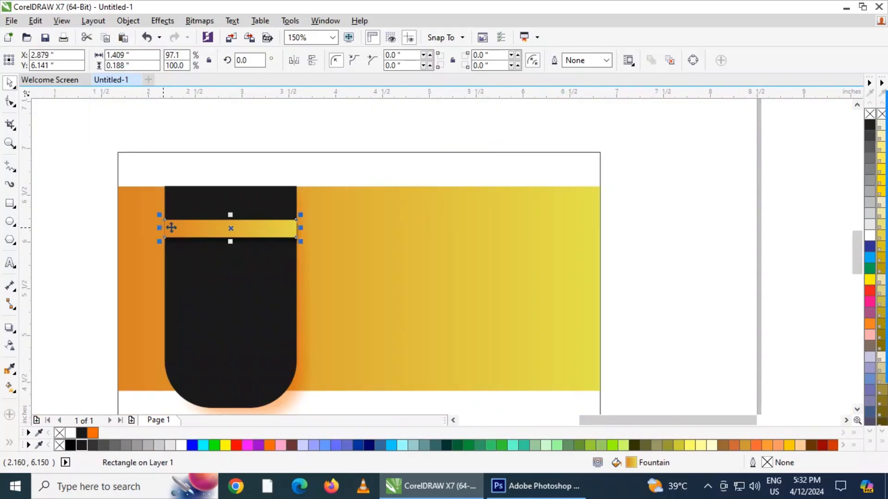
{"action": "left_click", "coordinate": [637, 302]}
- Select the gradient strip with its shadow and move them down together by 0.16 inch on the black panel
{"action": "left_click_drag", "start_coordinate": [73, 218], "coordinate": [388, 256]}
{"action": "key", "text": "Down"}
{"action": "key", "text": "Down"}
{"action": "key", "text": "Down"}
{"action": "key", "text": "Down"}
{"action": "key", "text": "Down"}
{"action": "key", "text": "Down"}
{"action": "key", "text": "Down"}
{"action": "key", "text": "Down"}
{"action": "key", "text": "Down"}
{"action": "key", "text": "Down"}
{"action": "key", "text": "Down"}
{"action": "key", "text": "Down"}
{"action": "key", "text": "Down"}
{"action": "key", "text": "Down"}
{"action": "key", "text": "Down"}
{"action": "key", "text": "Down"}
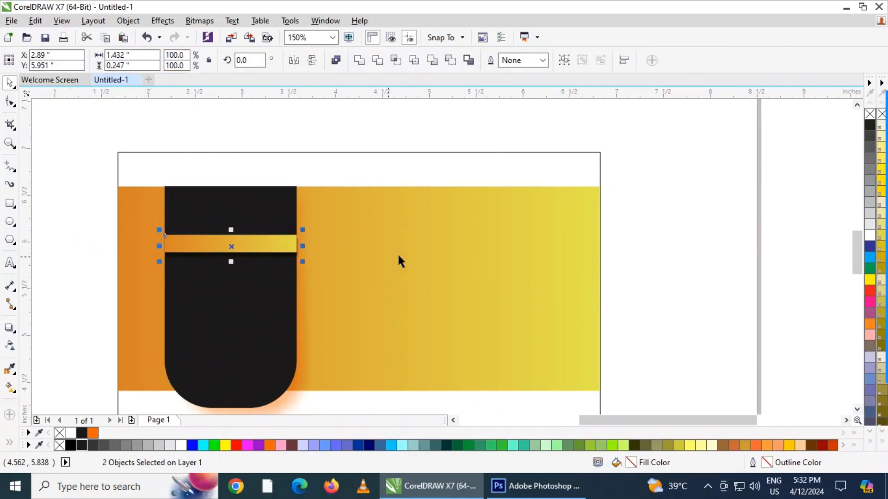
- Draw a rectangle about 1.81 by 0.36 inches across the gradient band's lower edge, near the card's lower right corner
{"action": "left_click", "coordinate": [656, 298]}
{"action": "scroll", "coordinate": [426, 220], "scroll_direction": "down", "scroll_amount": 1}
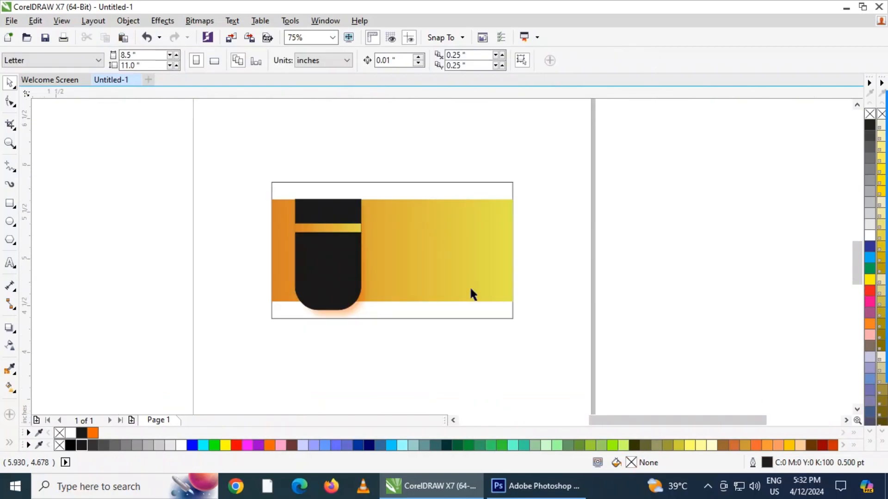
{"action": "scroll", "coordinate": [470, 293], "scroll_direction": "up", "scroll_amount": 1}
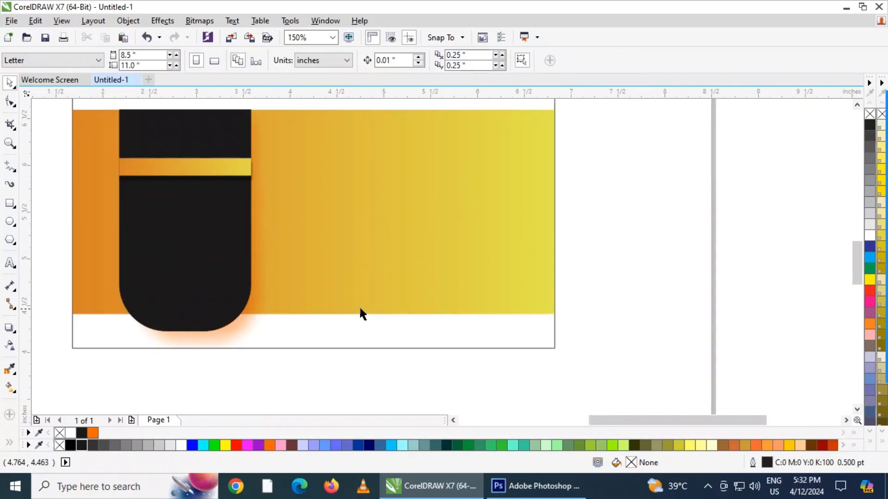
{"action": "left_click", "coordinate": [10, 204]}
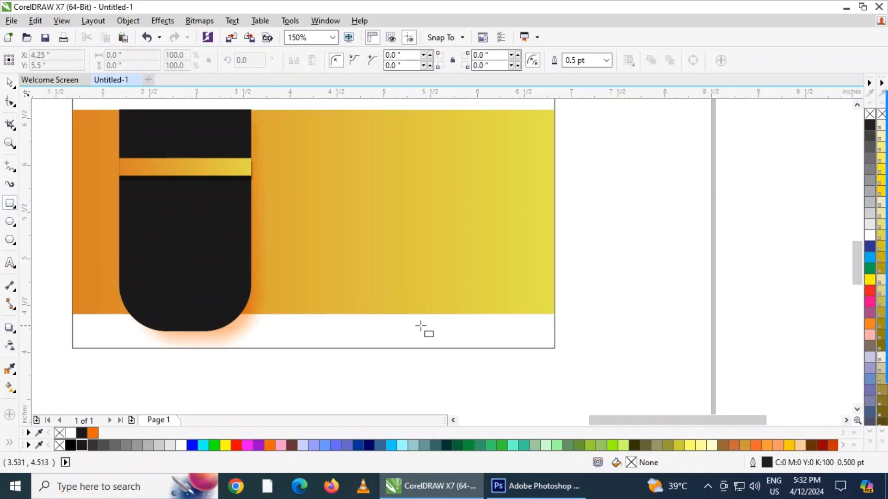
{"action": "left_click_drag", "start_coordinate": [364, 295], "coordinate": [533, 329]}
- Convert the rectangle to curves and shift its two top corners right by about 0.229 inch to form a parallelogram
{"action": "left_click", "coordinate": [10, 101]}
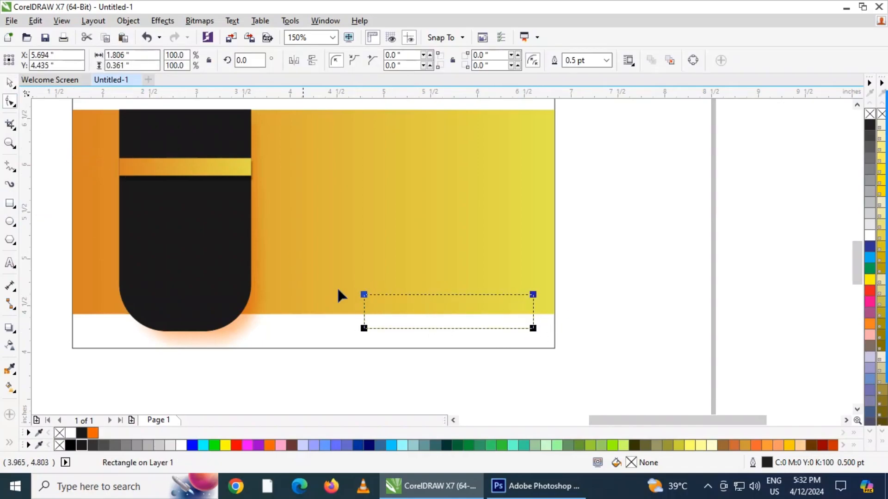
{"action": "key", "text": "ctrl+q"}
{"action": "left_click_drag", "start_coordinate": [364, 294], "coordinate": [381, 295]}
{"action": "left_click_drag", "start_coordinate": [573, 305], "coordinate": [315, 277]}
{"action": "left_click_drag", "start_coordinate": [365, 296], "coordinate": [383, 298]}
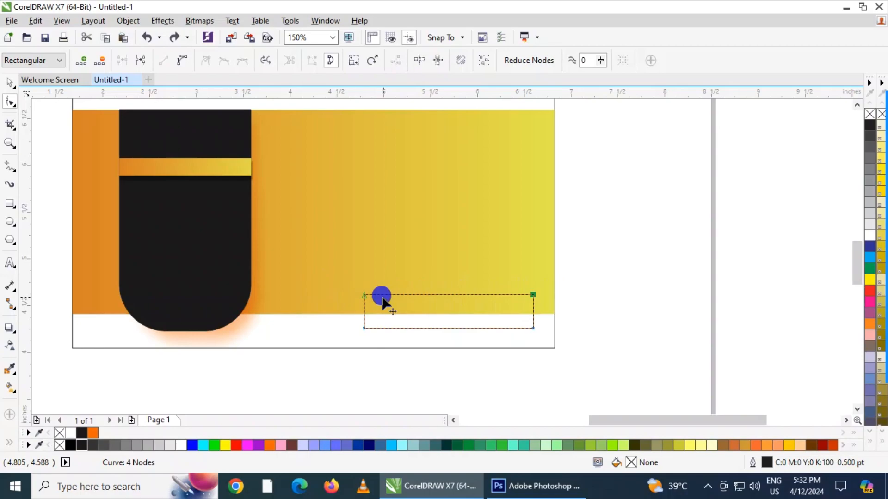
{"action": "left_click_drag", "start_coordinate": [572, 305], "coordinate": [296, 276]}
{"action": "left_click_drag", "start_coordinate": [365, 295], "coordinate": [386, 296]}
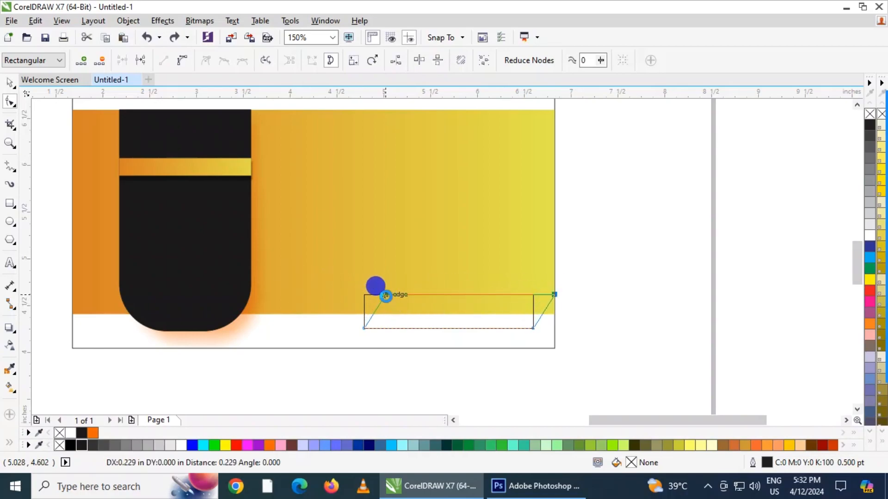
{"action": "key", "text": "space"}
- Move the parallelogram left and slightly down on the card's lower edge and fill it with black
{"action": "left_click", "coordinate": [632, 324]}
{"action": "left_click_drag", "start_coordinate": [516, 324], "coordinate": [487, 327]}
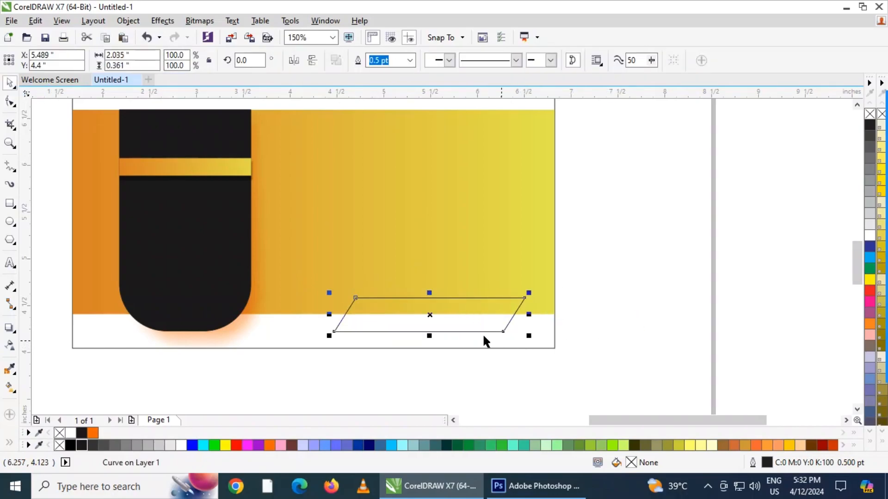
{"action": "left_click", "coordinate": [71, 444]}
{"action": "left_click", "coordinate": [213, 391]}
{"action": "left_click", "coordinate": [436, 302]}
{"action": "left_click", "coordinate": [649, 320]}
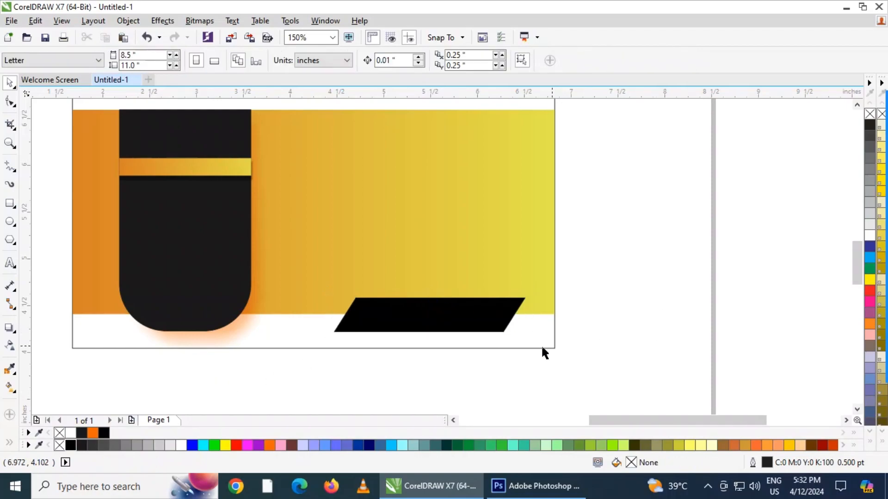
- Add a black drop shadow to the parallelogram, offset 0.082 inch right and 0.028 inch up
{"action": "left_click", "coordinate": [438, 319]}
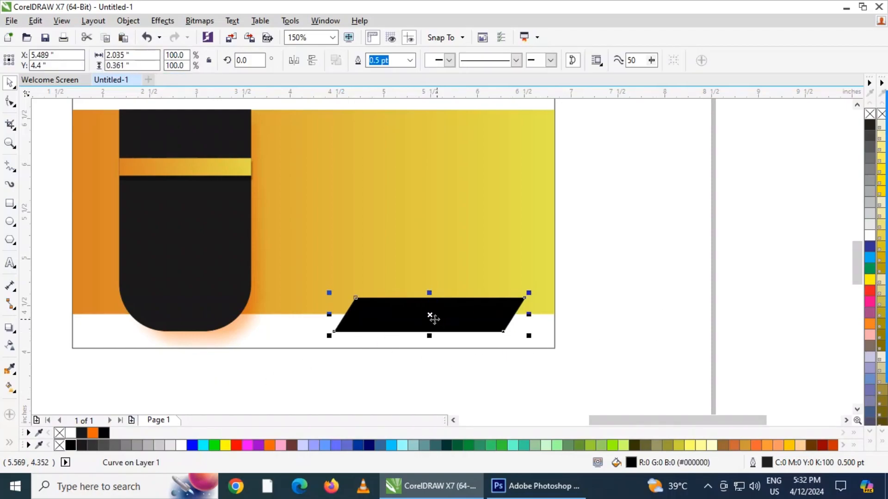
{"action": "left_click", "coordinate": [10, 328]}
{"action": "scroll", "coordinate": [501, 319], "scroll_direction": "up", "scroll_amount": 1}
{"action": "left_click_drag", "start_coordinate": [399, 318], "coordinate": [475, 270]}
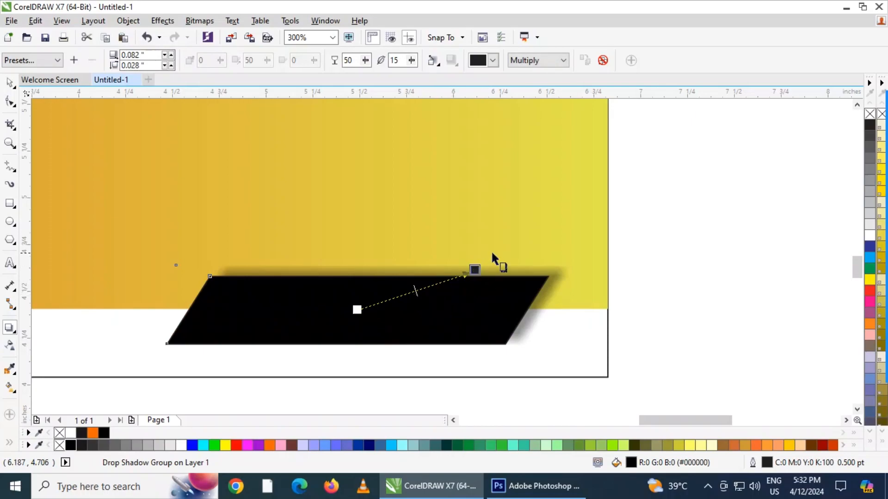
{"action": "left_click", "coordinate": [668, 316]}
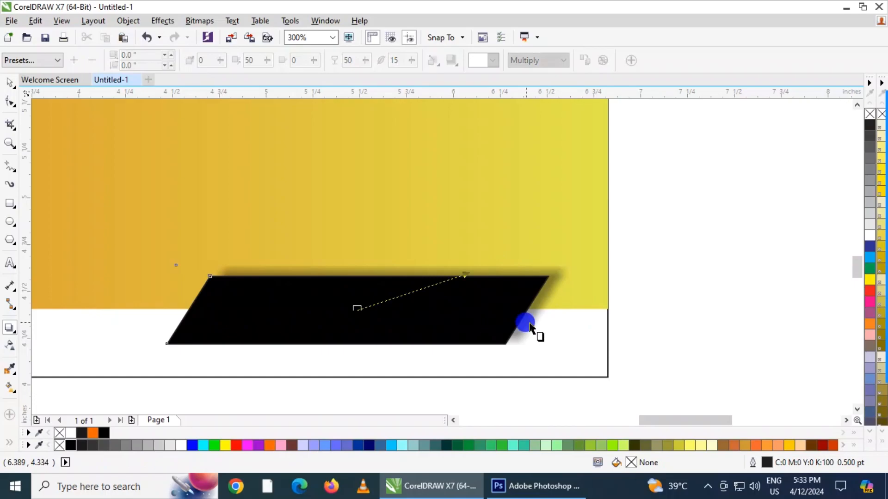
- Break the parallelogram's drop shadow group apart so the shadow becomes a separate object
{"action": "left_click", "coordinate": [9, 82]}
{"action": "left_click", "coordinate": [536, 316]}
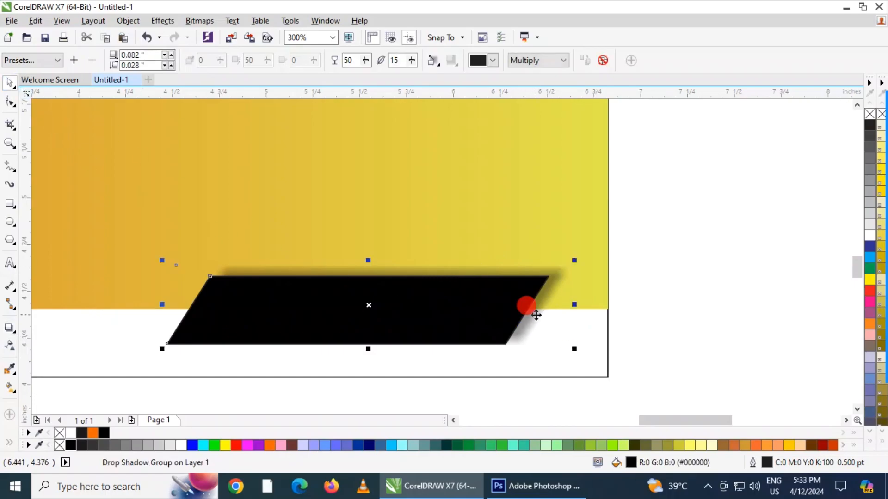
{"action": "right_click", "coordinate": [536, 315]}
{"action": "left_click", "coordinate": [597, 167]}
{"action": "left_click", "coordinate": [520, 362]}
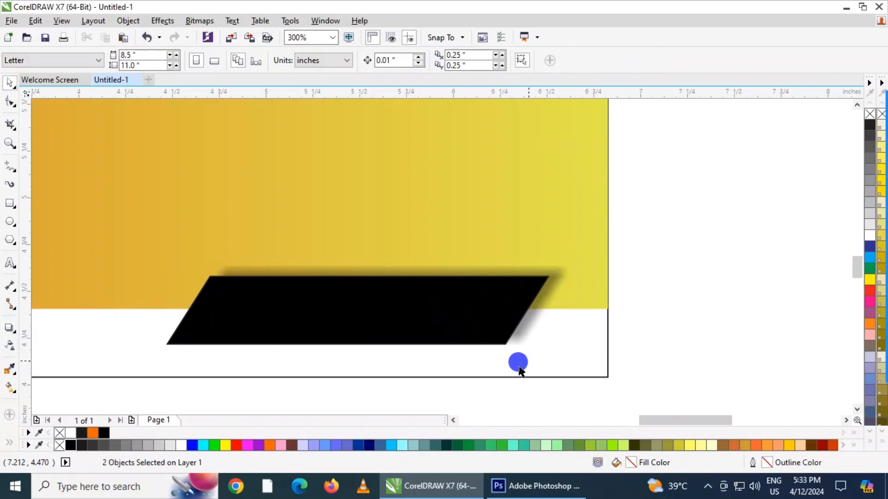
- Narrow the separated shadow from its right edge until it no longer extends past the parallelogram's right side
{"action": "left_click", "coordinate": [535, 311]}
{"action": "left_click_drag", "start_coordinate": [573, 306], "coordinate": [555, 305]}
{"action": "left_click", "coordinate": [672, 310]}
{"action": "key", "text": "F3"}
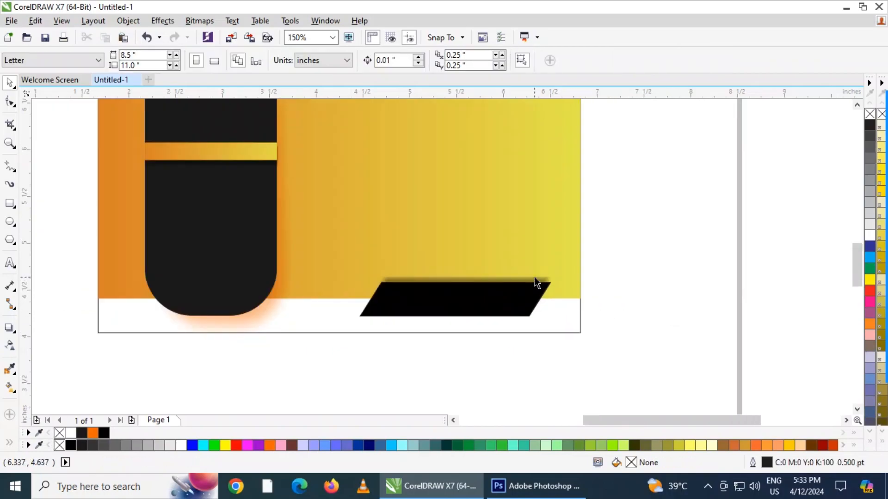
- Remove the outline from the black parallelogram
{"action": "scroll", "coordinate": [429, 347], "scroll_direction": "up", "scroll_amount": 1}
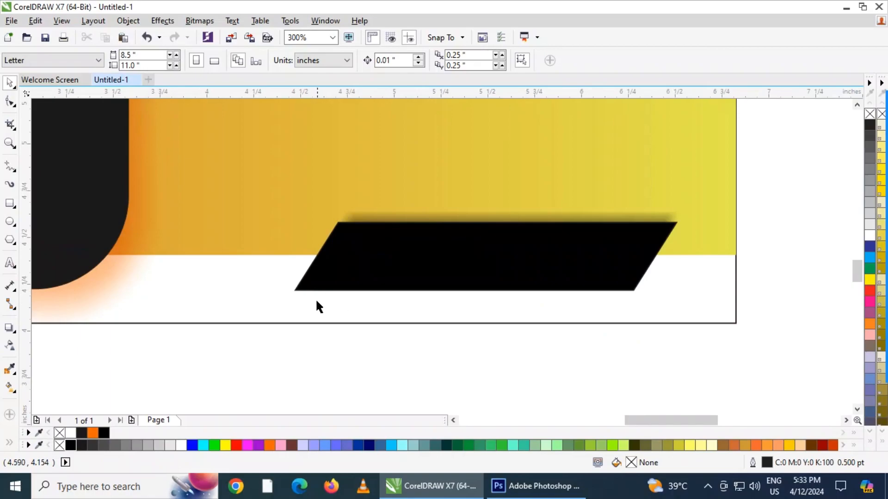
{"action": "scroll", "coordinate": [316, 302], "scroll_direction": "down", "scroll_amount": 1}
{"action": "scroll", "coordinate": [314, 281], "scroll_direction": "up", "scroll_amount": 2}
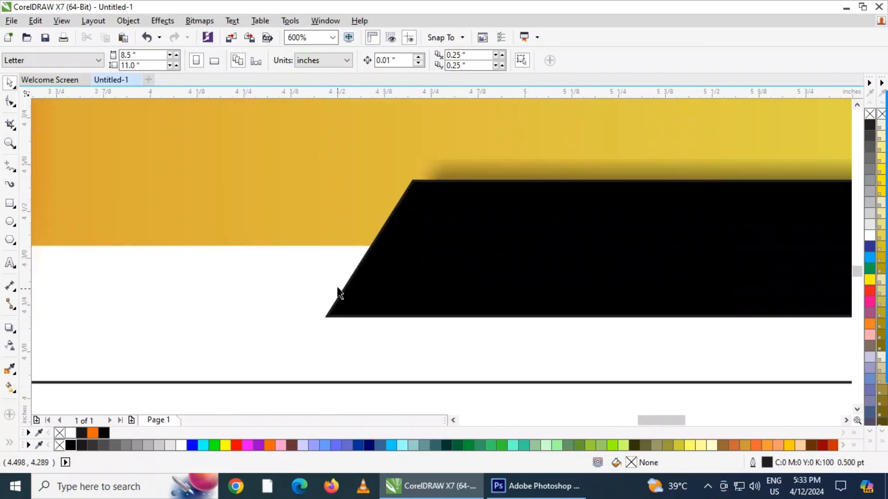
{"action": "scroll", "coordinate": [349, 280], "scroll_direction": "up", "scroll_amount": 1}
{"action": "scroll", "coordinate": [349, 283], "scroll_direction": "down", "scroll_amount": 1}
{"action": "left_click", "coordinate": [396, 272]}
{"action": "right_click", "coordinate": [869, 112]}
{"action": "scroll", "coordinate": [288, 209], "scroll_direction": "down", "scroll_amount": 1}
{"action": "left_click", "coordinate": [339, 352]}
{"action": "scroll", "coordinate": [277, 242], "scroll_direction": "up", "scroll_amount": 1}
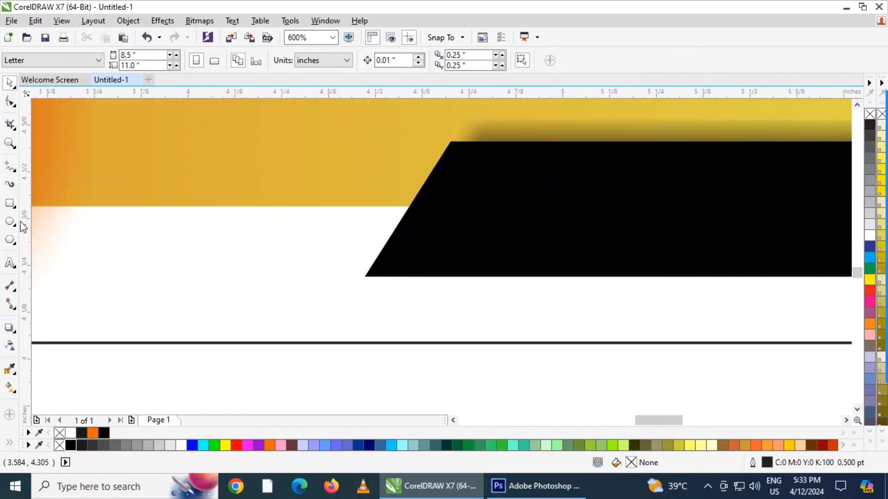
- Draw a closed triangle about 0.337 by 0.188 inch with the Pen tool, joining the band's lower edge to the parallelogram's lower left corner
{"action": "left_click", "coordinate": [15, 169]}
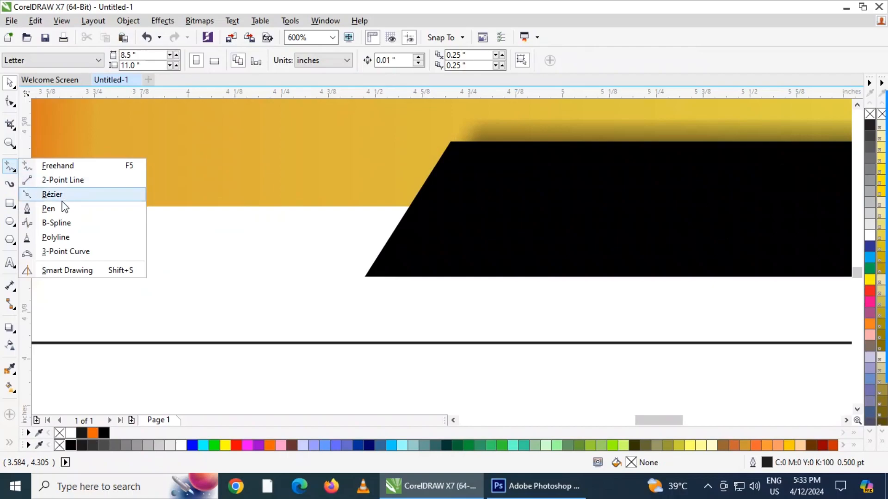
{"action": "left_click", "coordinate": [48, 208]}
{"action": "left_click", "coordinate": [364, 276]}
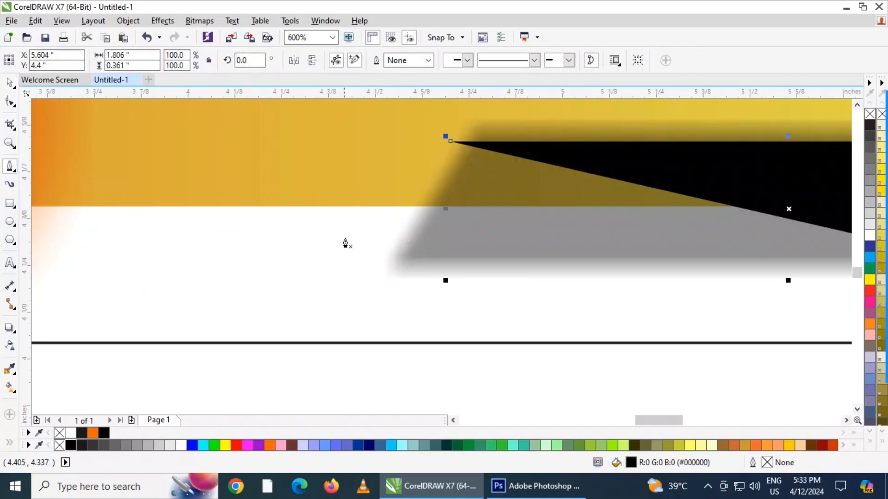
{"action": "key", "text": "ctrl+z"}
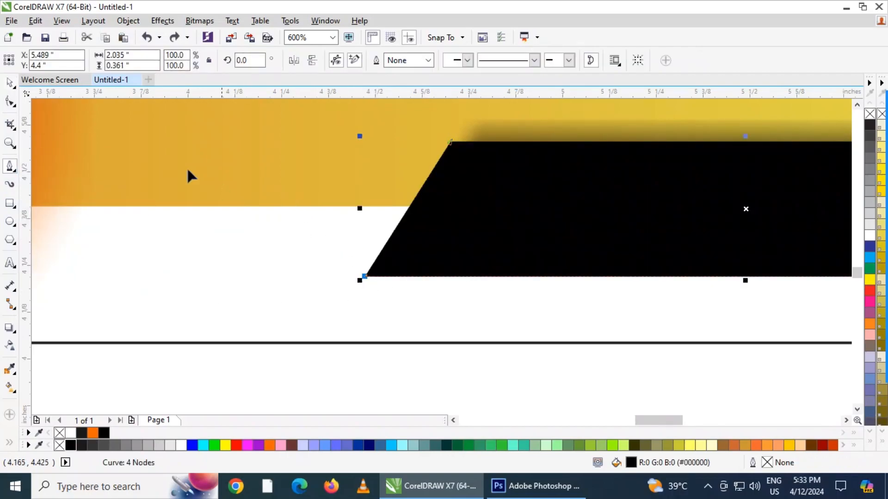
{"action": "right_click", "coordinate": [12, 170]}
{"action": "left_click", "coordinate": [6, 84]}
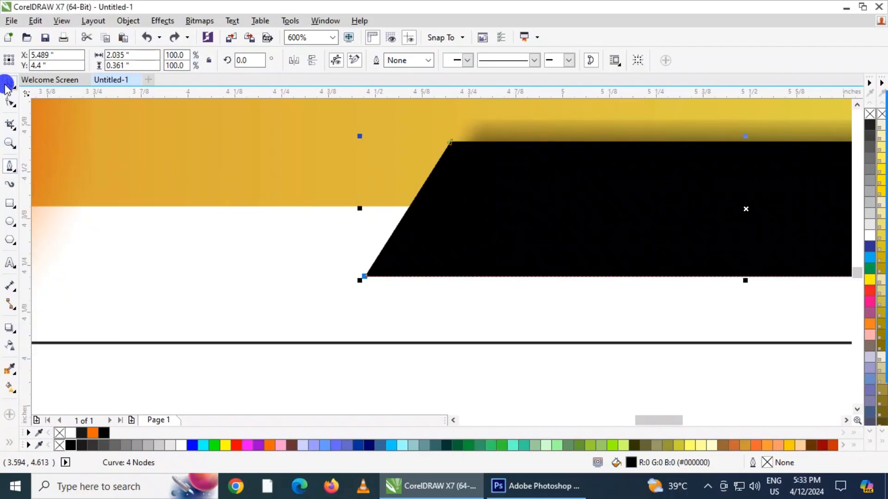
{"action": "left_click", "coordinate": [281, 206]}
{"action": "left_click", "coordinate": [366, 279]}
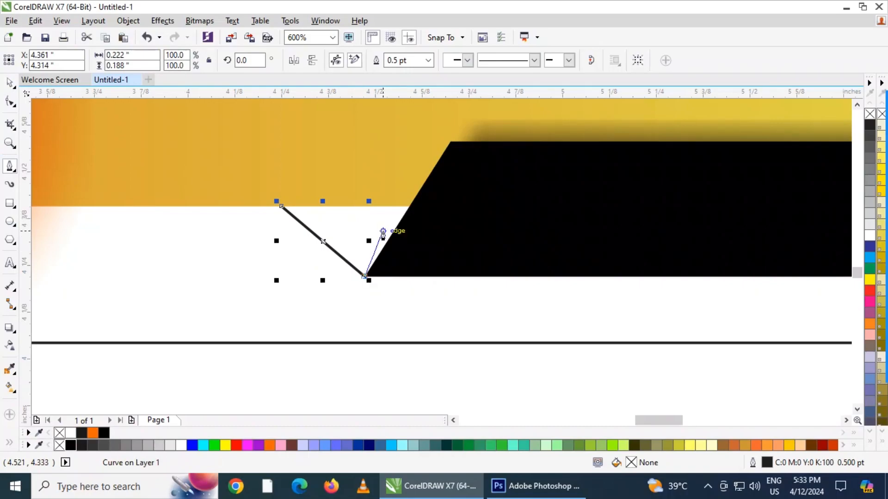
{"action": "left_click", "coordinate": [407, 210]}
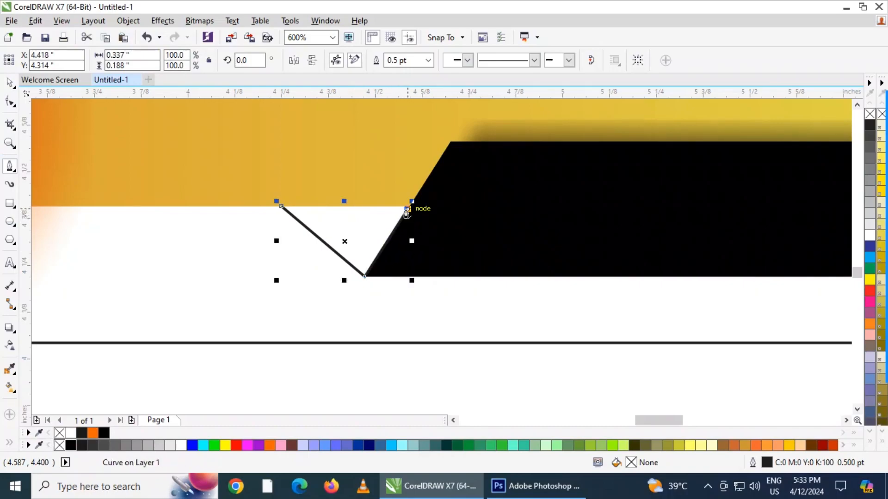
{"action": "left_click", "coordinate": [281, 207]}
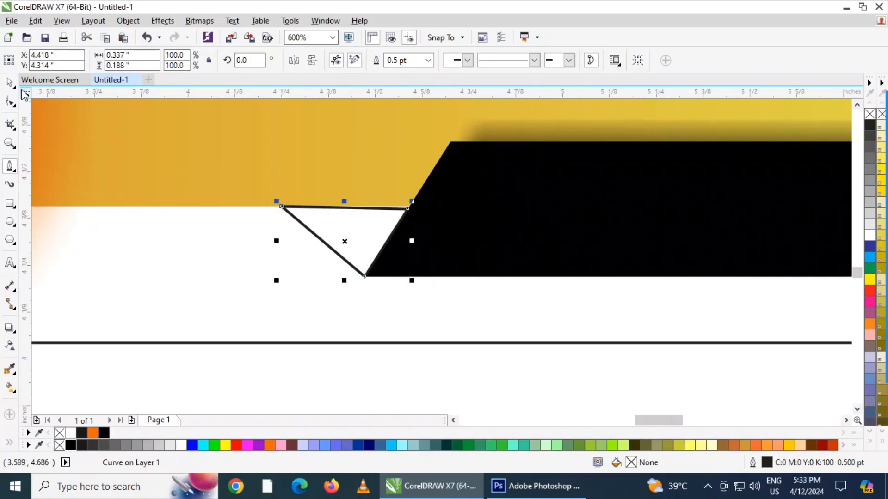
- Raise the triangle's upper right node to meet the gradient band's lower edge beside the parallelogram
{"action": "left_click", "coordinate": [10, 101]}
{"action": "scroll", "coordinate": [434, 212], "scroll_direction": "up", "scroll_amount": 2}
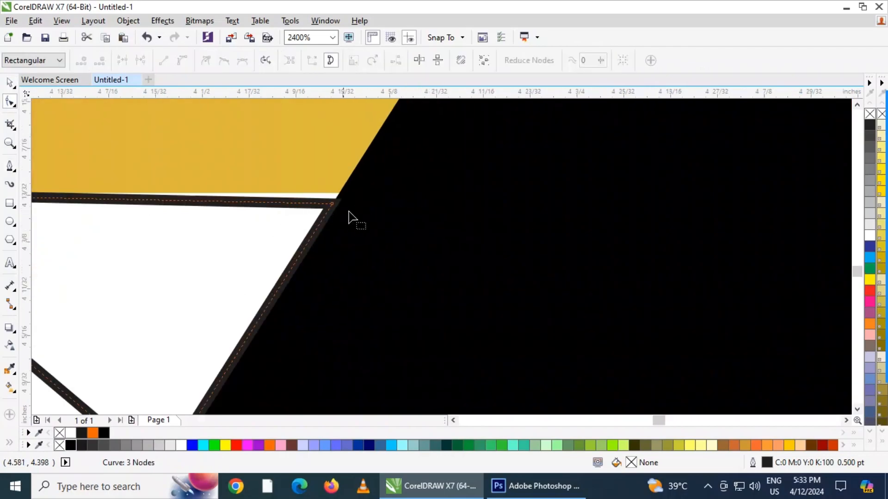
{"action": "scroll", "coordinate": [336, 210], "scroll_direction": "up", "scroll_amount": 1}
{"action": "left_click_drag", "start_coordinate": [327, 197], "coordinate": [328, 187]}
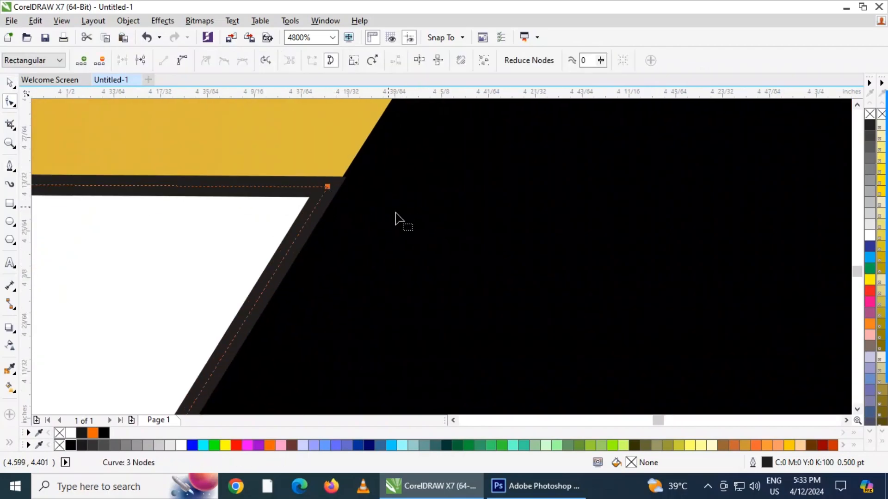
{"action": "scroll", "coordinate": [380, 216], "scroll_direction": "down", "scroll_amount": 2}
{"action": "scroll", "coordinate": [342, 289], "scroll_direction": "down", "scroll_amount": 1}
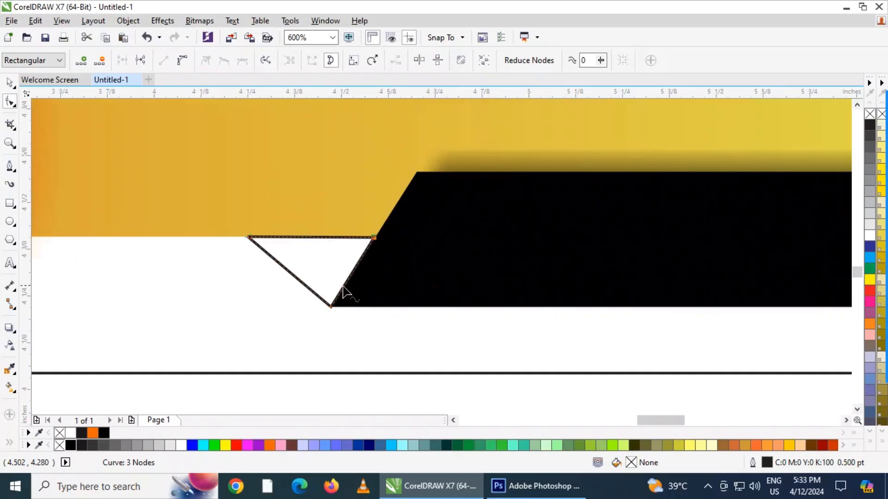
{"action": "scroll", "coordinate": [334, 308], "scroll_direction": "up", "scroll_amount": 2}
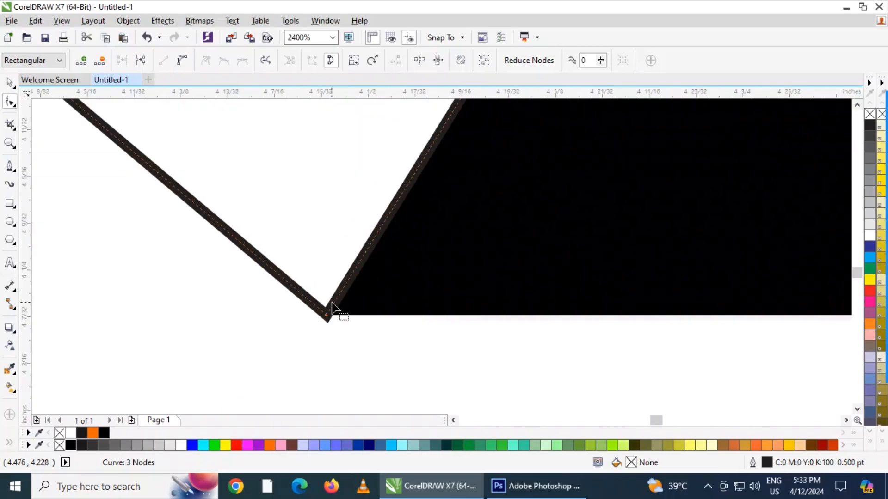
- Fill the triangle with Orange (#FF6600) and remove its outline
{"action": "left_click", "coordinate": [92, 434]}
{"action": "scroll", "coordinate": [393, 326], "scroll_direction": "down", "scroll_amount": 2}
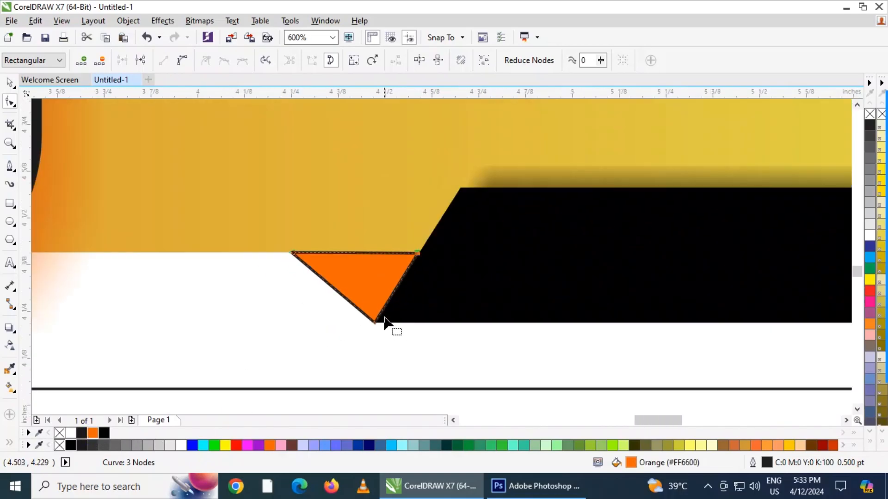
{"action": "left_click", "coordinate": [10, 82]}
{"action": "right_click", "coordinate": [870, 114]}
{"action": "scroll", "coordinate": [504, 333], "scroll_direction": "down", "scroll_amount": 1}
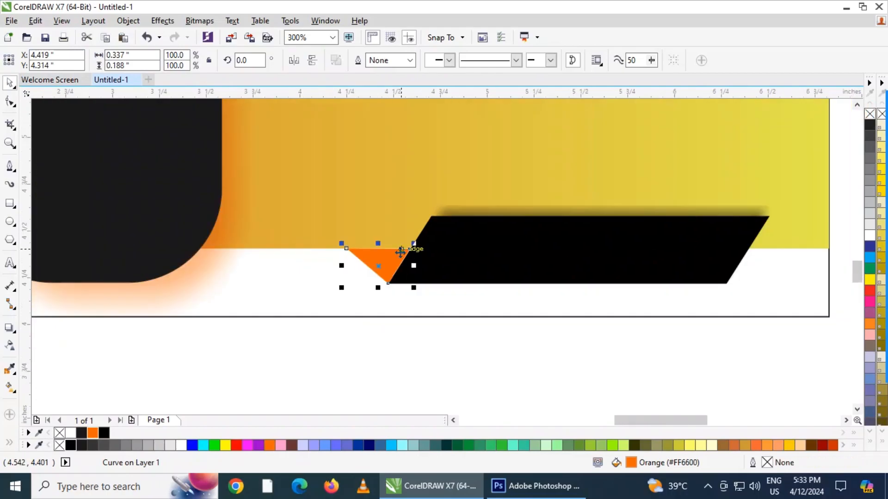
- Nudge the orange triangle slightly right and up against the parallelogram's slanted side and the band's lower edge
{"action": "scroll", "coordinate": [404, 257], "scroll_direction": "up", "scroll_amount": 4}
{"action": "left_click_drag", "start_coordinate": [398, 248], "coordinate": [411, 242]}
{"action": "scroll", "coordinate": [462, 252], "scroll_direction": "down", "scroll_amount": 2}
{"action": "scroll", "coordinate": [424, 289], "scroll_direction": "down", "scroll_amount": 1}
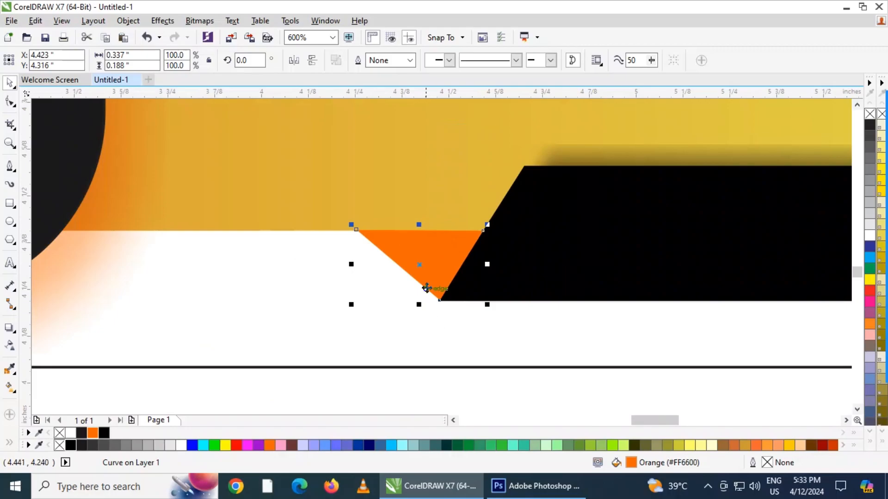
- Stretch the orange triangle down to a height of 0.191 inch and extend its left side slightly outward
{"action": "scroll", "coordinate": [428, 284], "scroll_direction": "up", "scroll_amount": 2}
{"action": "left_click", "coordinate": [406, 357]}
{"action": "left_click", "coordinate": [458, 295]}
{"action": "left_click_drag", "start_coordinate": [399, 345], "coordinate": [399, 351]}
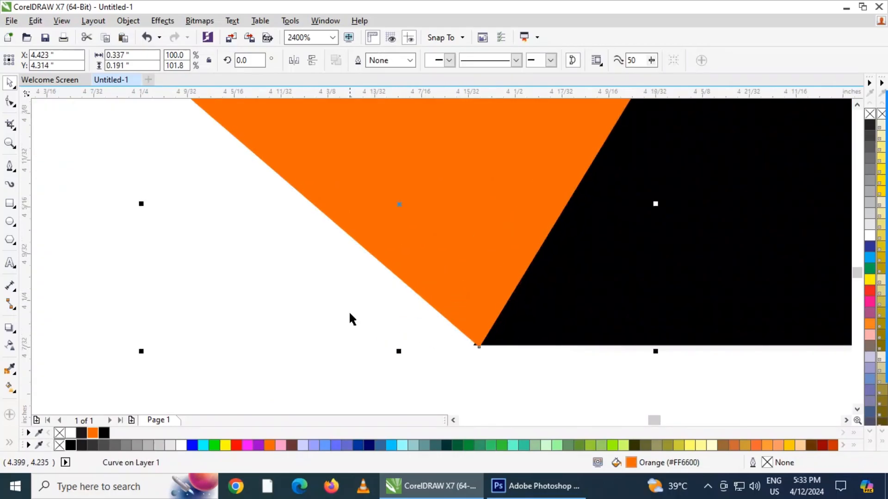
{"action": "left_click_drag", "start_coordinate": [141, 204], "coordinate": [129, 203]}
{"action": "left_click", "coordinate": [376, 290]}
{"action": "scroll", "coordinate": [371, 274], "scroll_direction": "down", "scroll_amount": 4}
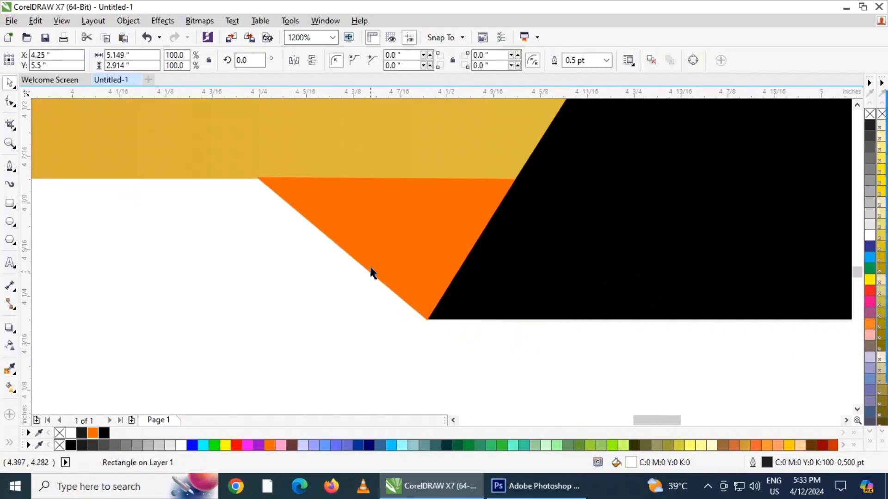
{"action": "left_click", "coordinate": [465, 364]}
{"action": "scroll", "coordinate": [446, 358], "scroll_direction": "down", "scroll_amount": 2}
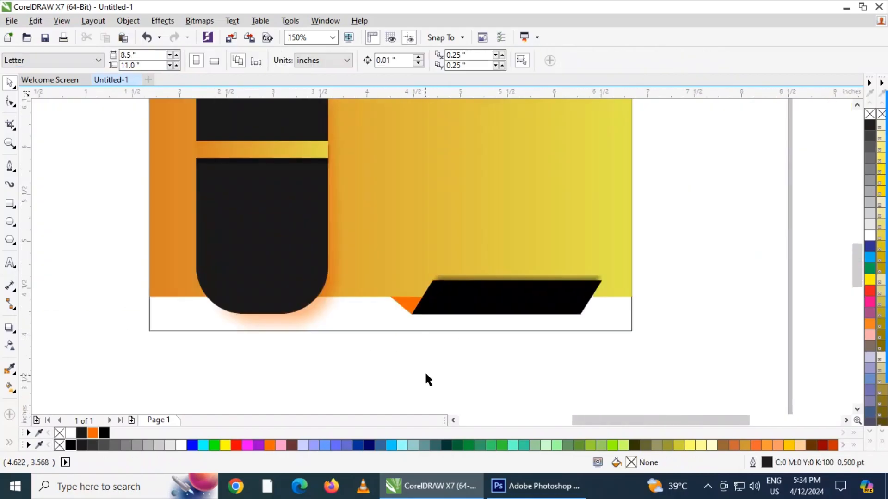
{"action": "scroll", "coordinate": [425, 373], "scroll_direction": "up", "scroll_amount": 2}
{"action": "scroll", "coordinate": [481, 356], "scroll_direction": "down", "scroll_amount": 1}
{"action": "left_click", "coordinate": [678, 288]}
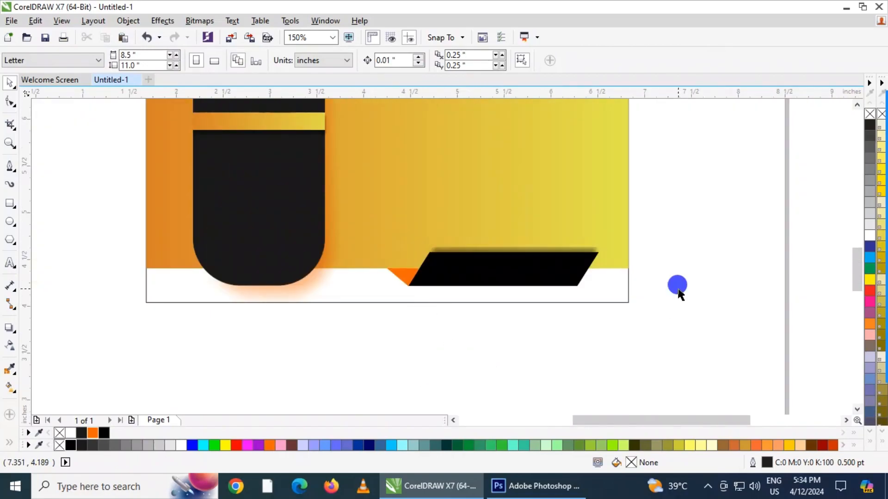
- Add the text "logo" in 24 pt Arial on the lower part of the black panel and fill it with orange
{"action": "scroll", "coordinate": [537, 278], "scroll_direction": "down", "scroll_amount": 1}
{"action": "left_click", "coordinate": [630, 291]}
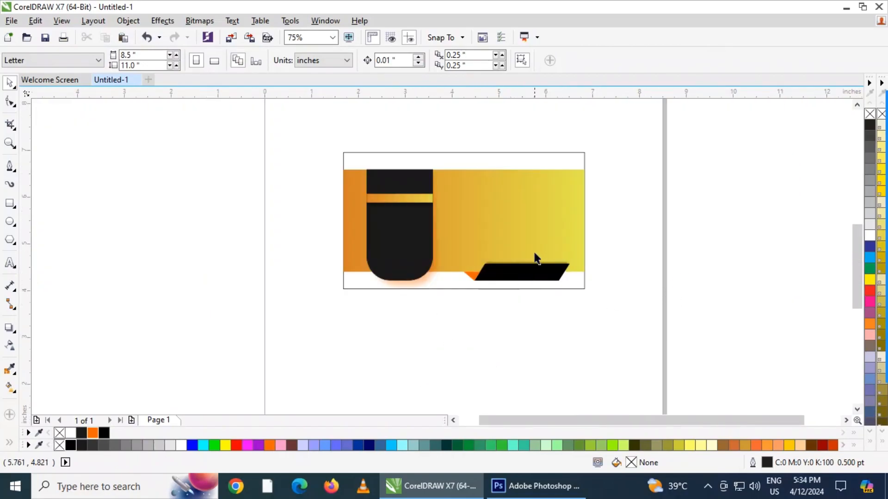
{"action": "scroll", "coordinate": [528, 255], "scroll_direction": "up", "scroll_amount": 1}
{"action": "scroll", "coordinate": [527, 254], "scroll_direction": "down", "scroll_amount": 1}
{"action": "scroll", "coordinate": [399, 278], "scroll_direction": "up", "scroll_amount": 2}
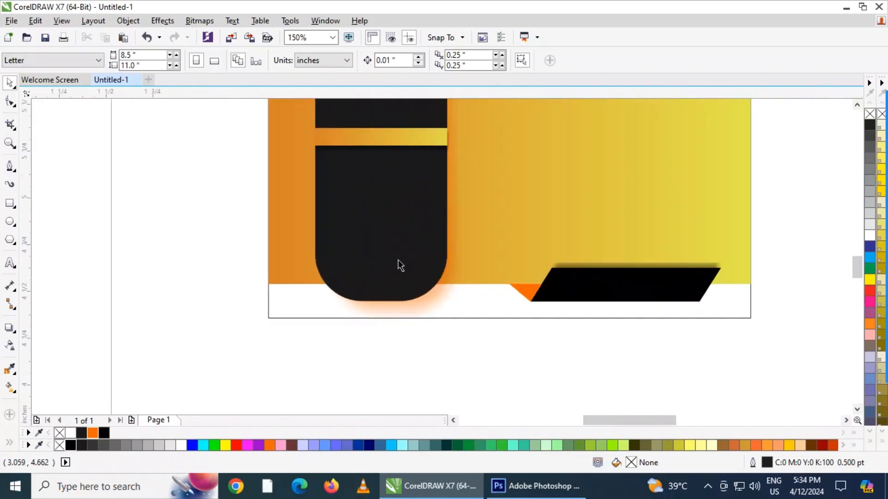
{"action": "left_click", "coordinate": [10, 261]}
{"action": "left_click", "coordinate": [303, 231]}
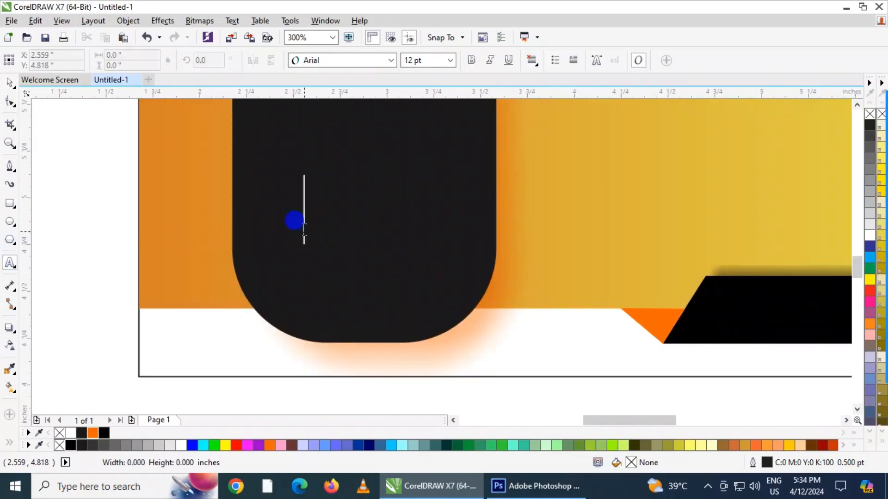
{"action": "type", "text": "logo"}
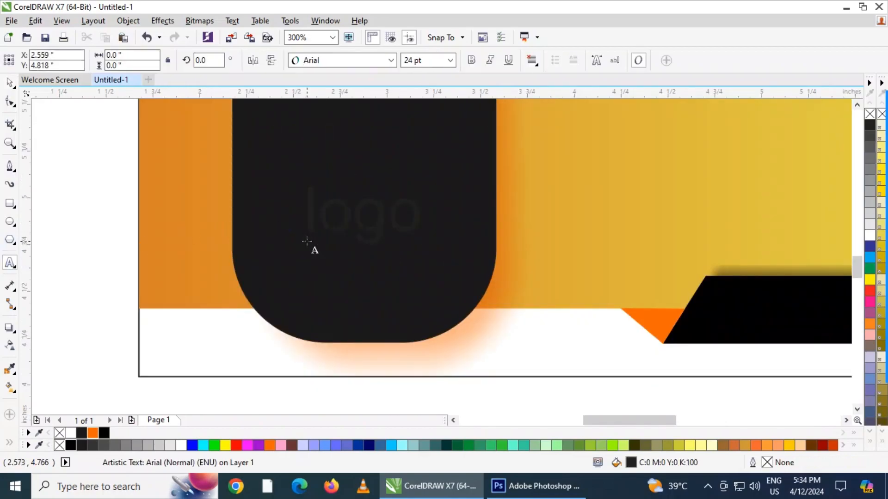
{"action": "left_click", "coordinate": [9, 82]}
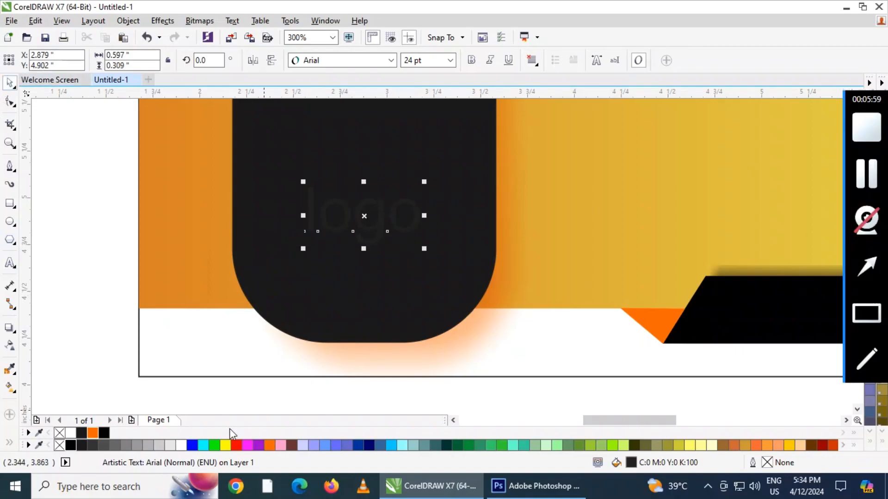
{"action": "left_click", "coordinate": [91, 434]}
{"action": "left_click", "coordinate": [203, 352]}
{"action": "scroll", "coordinate": [224, 342], "scroll_direction": "down", "scroll_amount": 1}
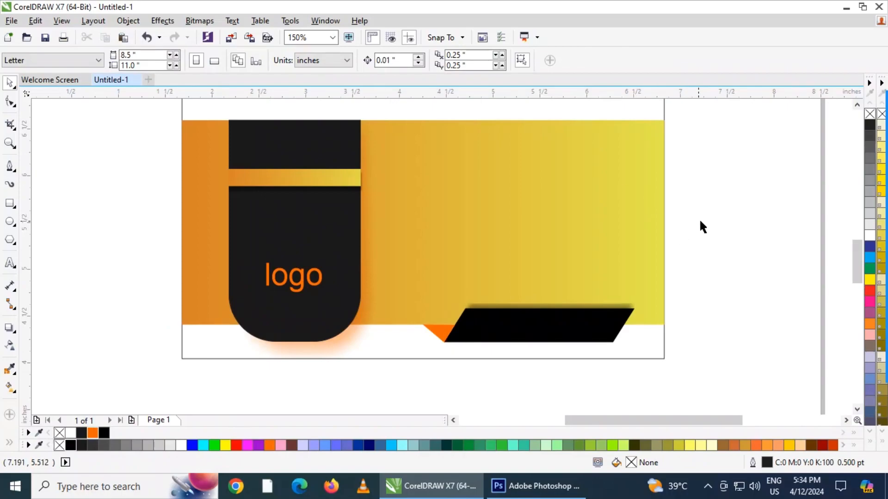
- Add the text "Brand Name" on the upper right of the gradient band and scale it down to about 17.6 pt
{"action": "left_click", "coordinate": [10, 265]}
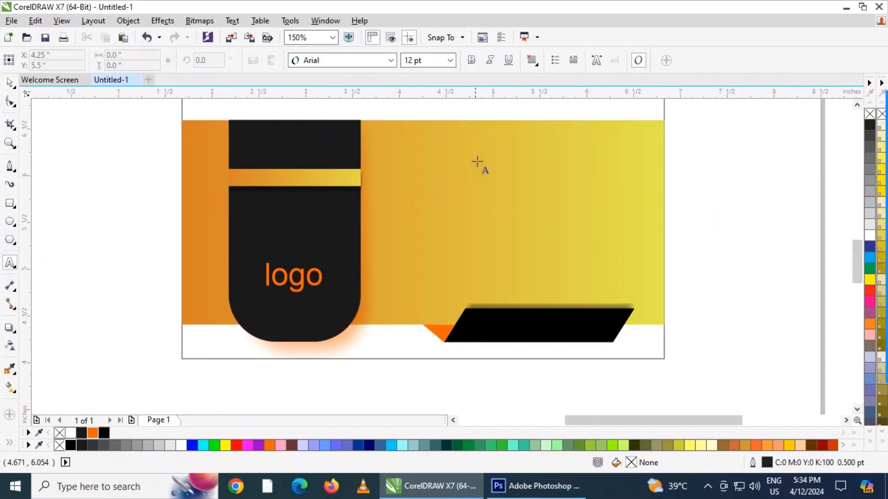
{"action": "left_click", "coordinate": [478, 165]}
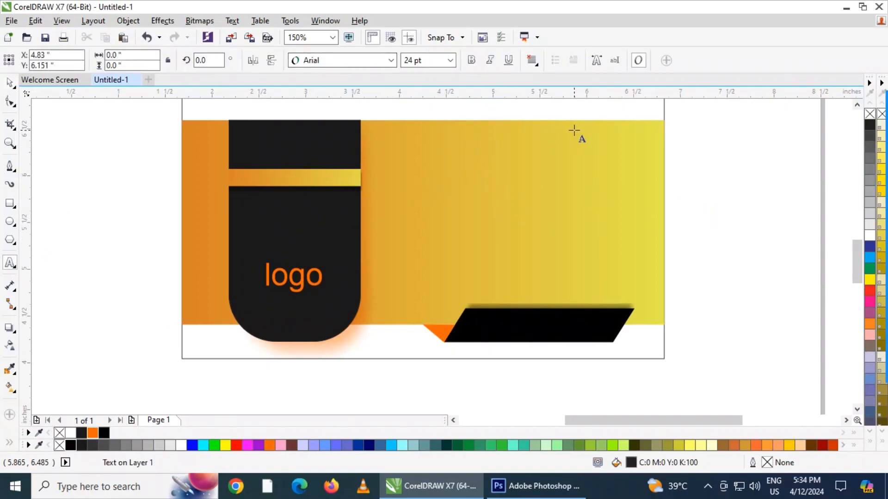
{"action": "type", "text": "Brand"}
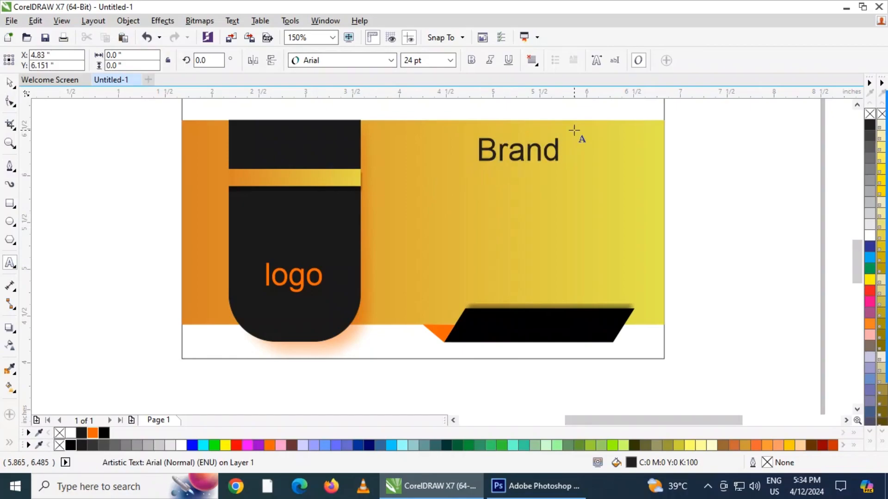
{"action": "type", "text": " Name"}
{"action": "left_click", "coordinate": [9, 83]}
{"action": "left_click_drag", "start_coordinate": [548, 162], "coordinate": [531, 171]}
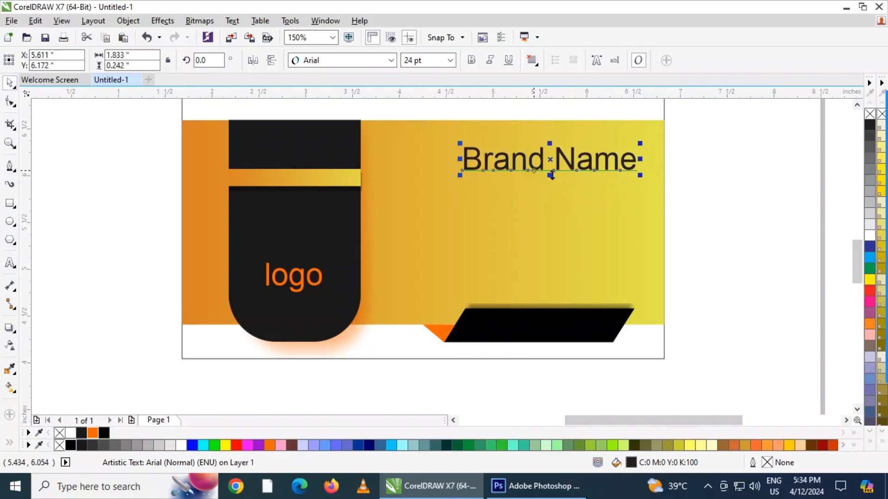
{"action": "left_click_drag", "start_coordinate": [640, 176], "coordinate": [618, 172]}
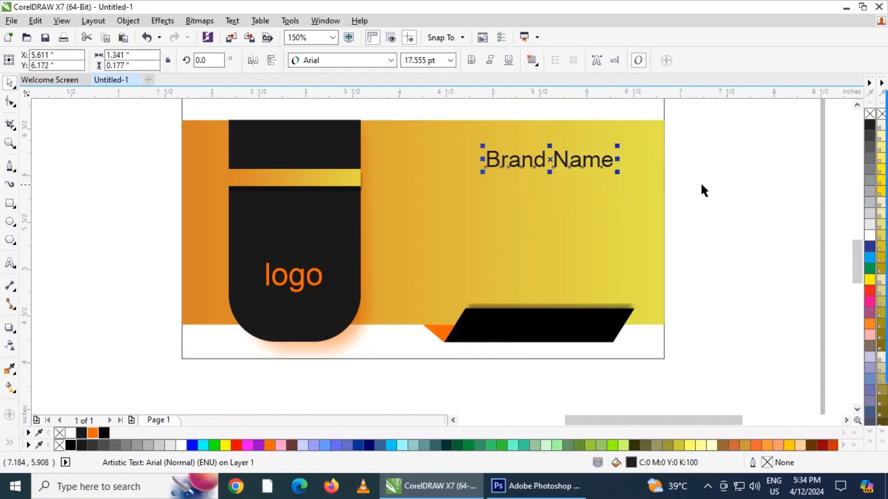
{"action": "left_click", "coordinate": [702, 189]}
- Duplicate the "Brand Name" text just below itself and change the copy's wording to "Marketing"
{"action": "left_click_drag", "start_coordinate": [532, 160], "coordinate": [529, 178]}
{"action": "right_click", "coordinate": [529, 178]}
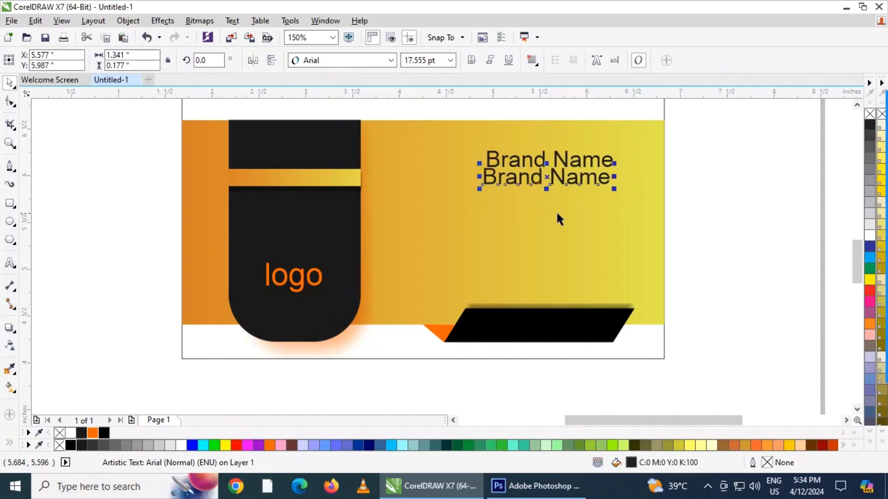
{"action": "key", "text": "F8"}
{"action": "type", "text": "MAr"}
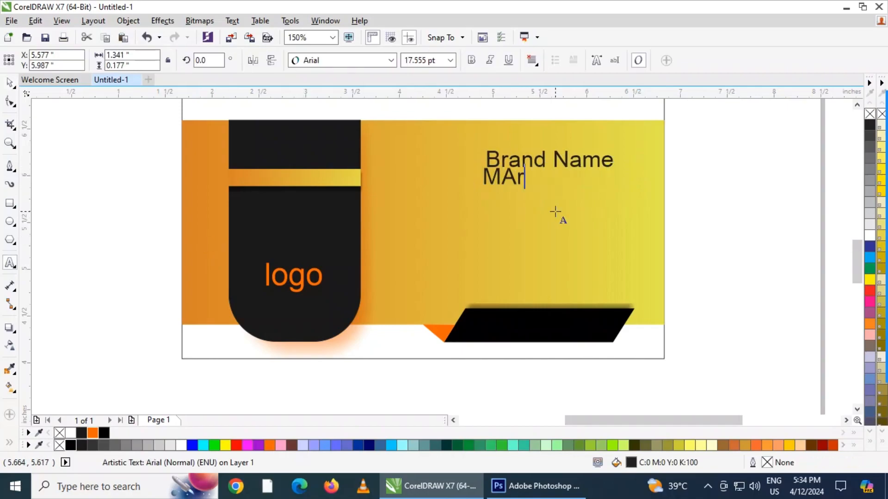
{"action": "type", "text": "keting"}
{"action": "key", "text": "BackSpace"}
{"action": "key", "text": "BackSpace"}
{"action": "key", "text": "BackSpace"}
{"action": "key", "text": "BackSpace"}
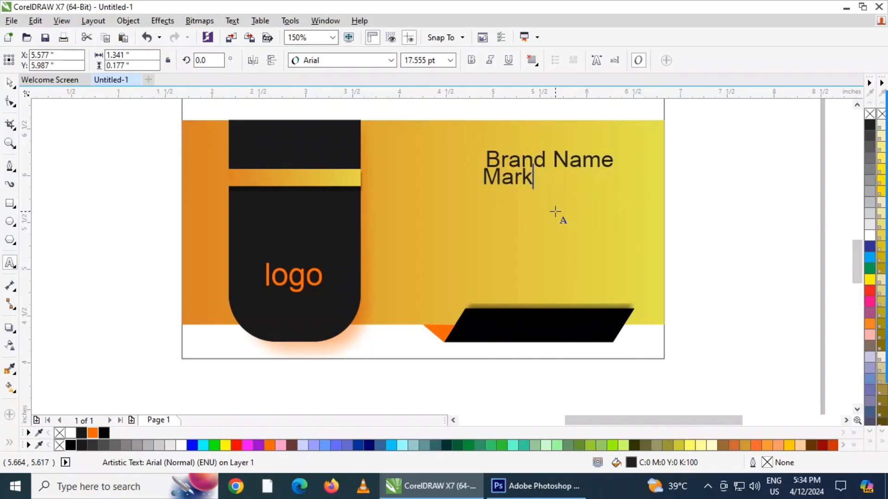
- Scale the "Marketing" text down to about 9.7 pt and centre it horizontally under "Brand Name"
{"action": "key", "text": "ctrl+space"}
{"action": "left_click_drag", "start_coordinate": [590, 194], "coordinate": [539, 178]}
{"action": "left_click_drag", "start_coordinate": [698, 206], "coordinate": [416, 149]}
{"action": "key", "text": "c"}
{"action": "left_click", "coordinate": [684, 184]}
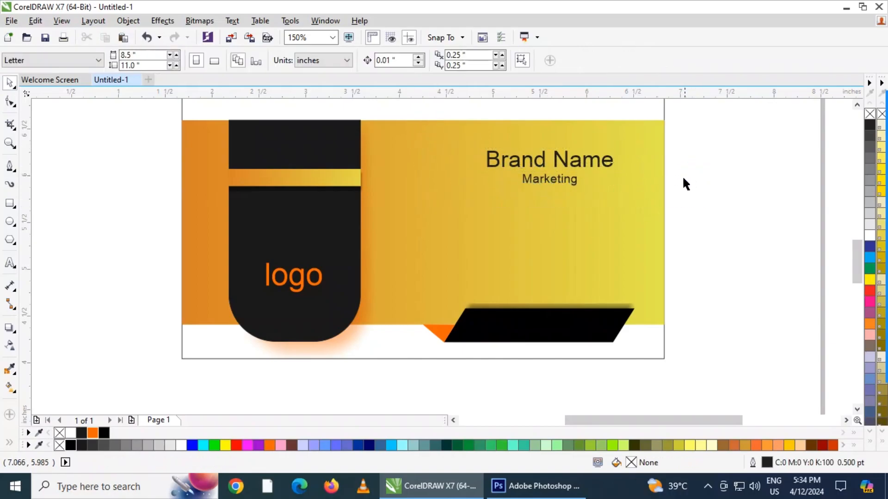
- Change the "Brand Name" text to a heavy, bold-looking sans-serif font
{"action": "left_click", "coordinate": [532, 160]}
{"action": "left_click", "coordinate": [346, 59]}
{"action": "left_click", "coordinate": [353, 109]}
{"action": "left_click", "coordinate": [711, 186]}
{"action": "left_click", "coordinate": [719, 230]}
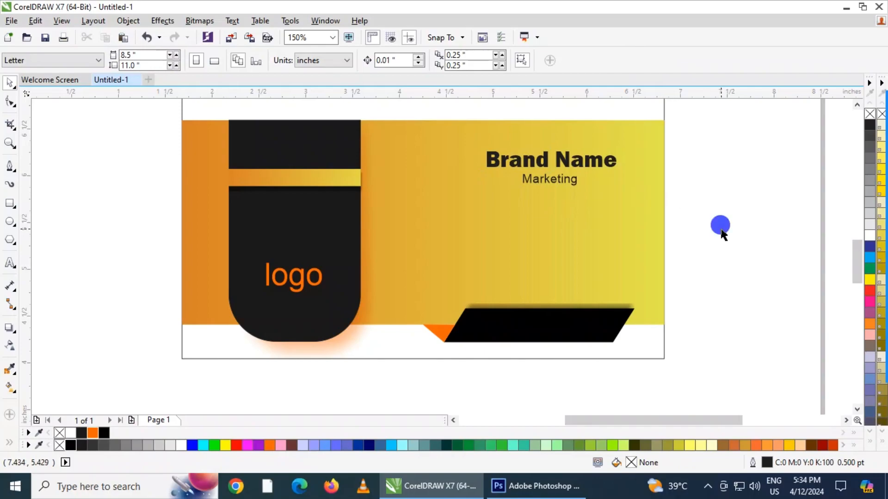
- Copy the "Marketing" text to just above the black parallelogram and replace its wording with "M." and the mobile number
{"action": "left_click_drag", "start_coordinate": [558, 184], "coordinate": [554, 288]}
{"action": "right_click", "coordinate": [554, 288]}
{"action": "key", "text": "ctrl+a"}
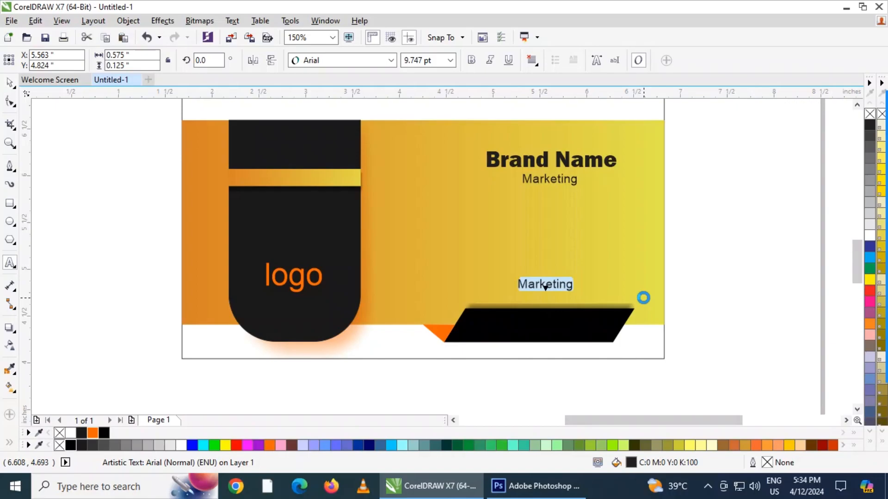
{"action": "type", "text": "M. 12345667"}
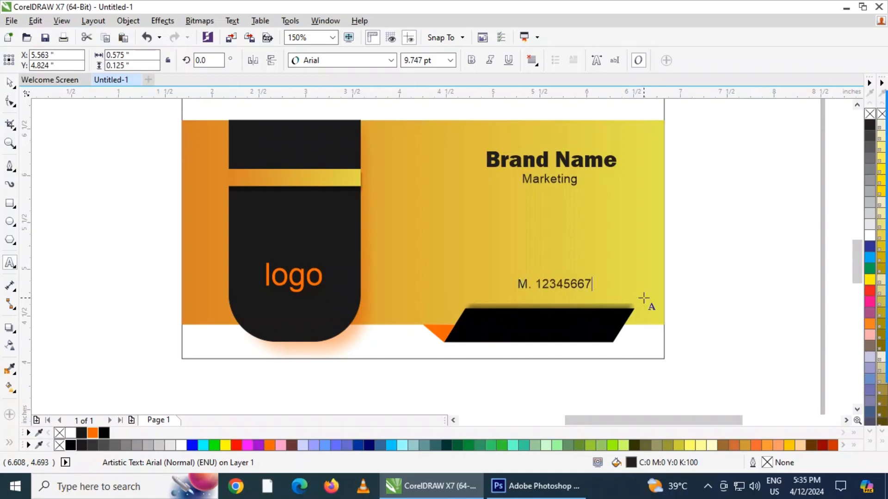
{"action": "type", "text": "8"}
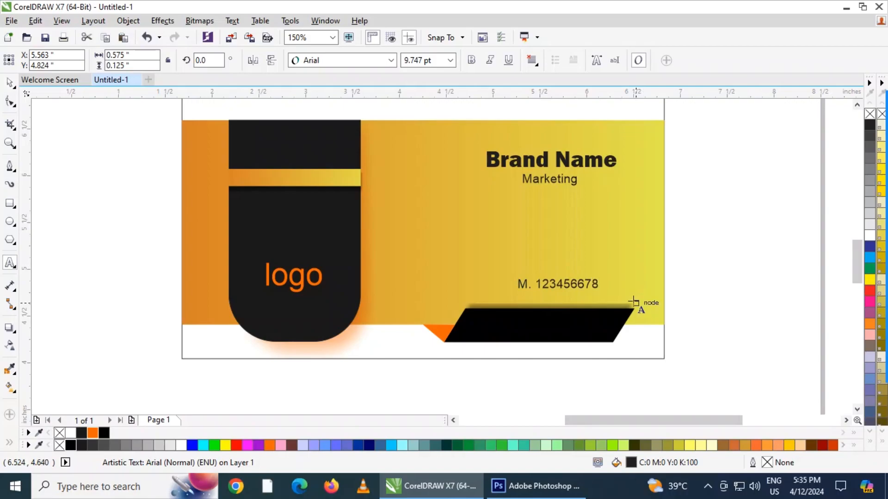
- Centre the mobile number line horizontally with the "Brand Name" and "Marketing" texts
{"action": "left_click", "coordinate": [9, 82]}
{"action": "left_click_drag", "start_coordinate": [674, 298], "coordinate": [434, 131]}
{"action": "left_click", "coordinate": [744, 248]}
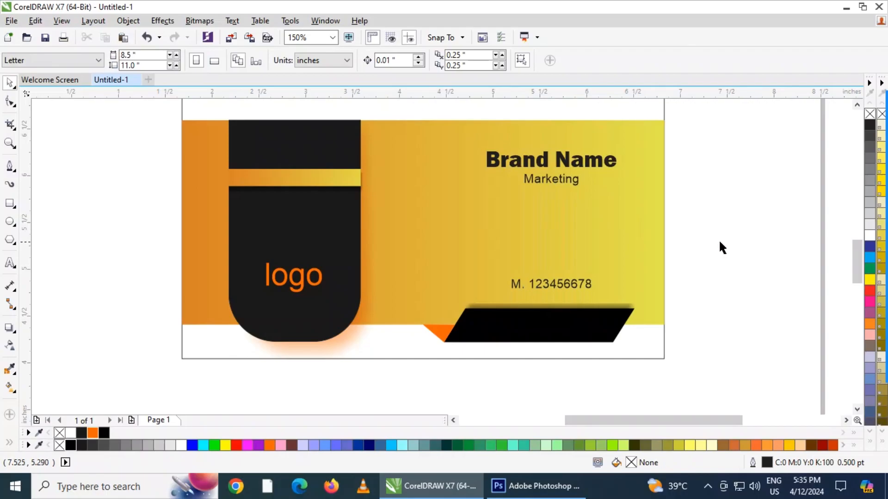
- Start a 24 pt text in the Arjun font below the card, reading "आप ऐसे बना सकते है विजिटिग कार्ड"
{"action": "key", "text": "shift+F4"}
{"action": "scroll", "coordinate": [644, 260], "scroll_direction": "down", "scroll_amount": 4}
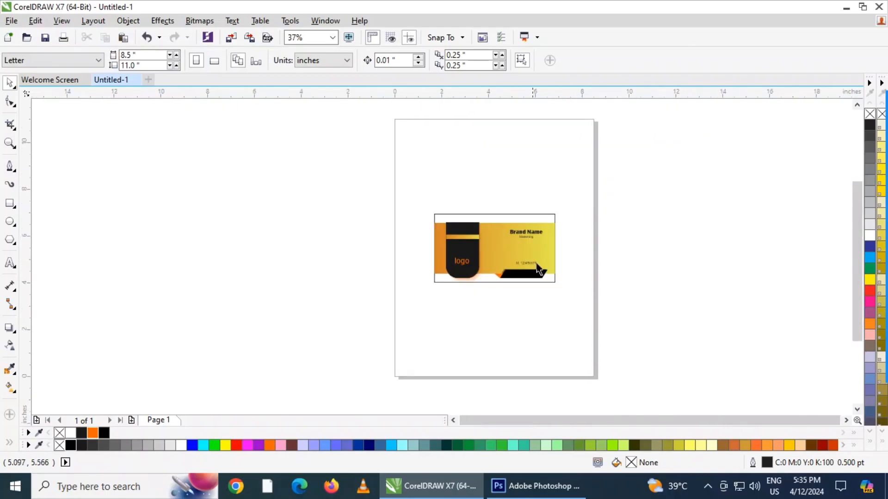
{"action": "left_click", "coordinate": [298, 303]}
{"action": "left_click", "coordinate": [9, 263]}
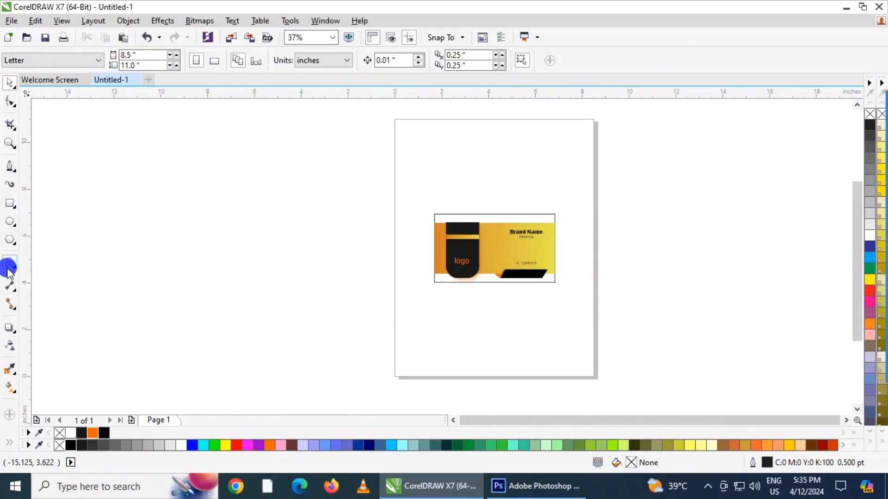
{"action": "scroll", "coordinate": [389, 383], "scroll_direction": "up", "scroll_amount": 2}
{"action": "left_click", "coordinate": [461, 290]}
{"action": "left_click", "coordinate": [347, 61]}
{"action": "left_click", "coordinate": [349, 109]}
{"action": "type", "text": "आप ऐसे"}
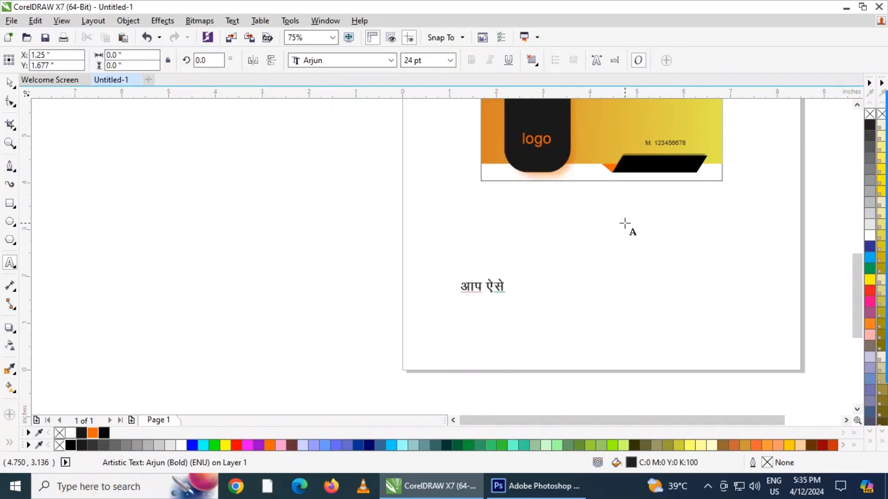
{"action": "type", "text": " बना सकते"}
{"action": "type", "text": " है वि"}
{"action": "type", "text": "जिडि"}
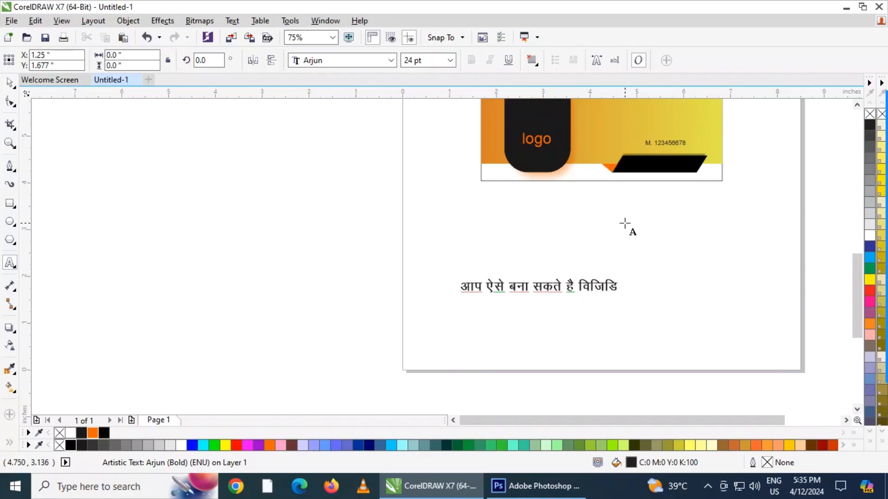
{"action": "key", "text": "BackSpace"}
{"action": "type", "text": "टिग कार्ड क"}
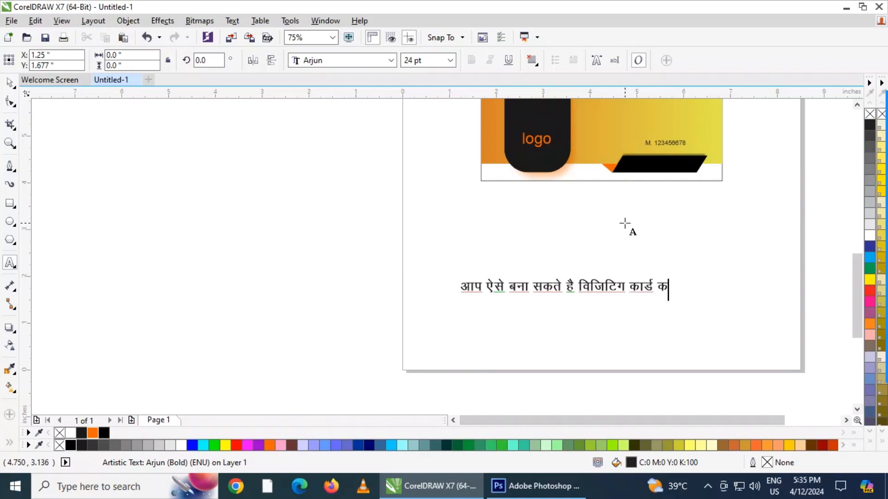
- Complete the first line of the Hindi text with "का डिजाईन"
{"action": "type", "text": "ा जि"}
{"action": "key", "text": "BackSpace"}
{"action": "type", "text": "डि"}
{"action": "type", "text": "जि"}
{"action": "key", "text": "BackSpace"}
{"action": "key", "text": "BackSpace"}
{"action": "type", "text": "ज"}
{"action": "key", "text": "BackSpace"}
{"action": "type", "text": "जाई "}
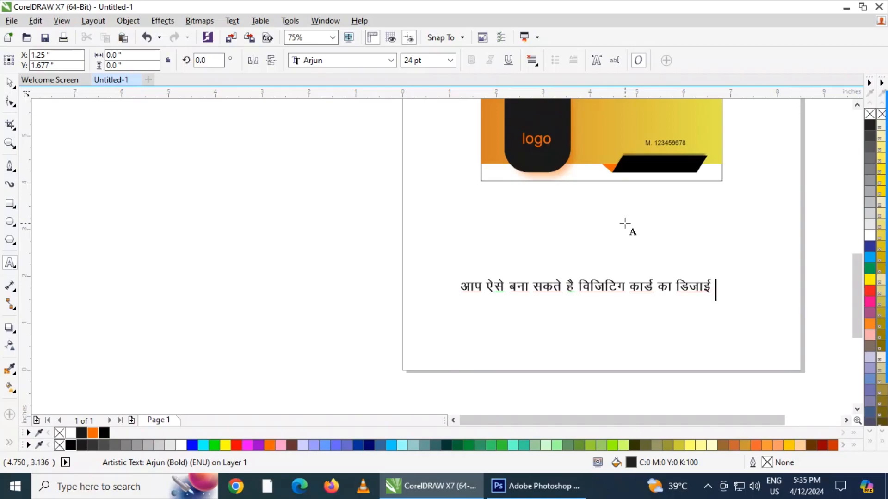
{"action": "type", "text": "न"}
- Add a second line to the Hindi text reading "हमारे साथ बना रहीये घन्यवाद"
{"action": "key", "text": "Return"}
{"action": "type", "text": "हमारे साथ बना"}
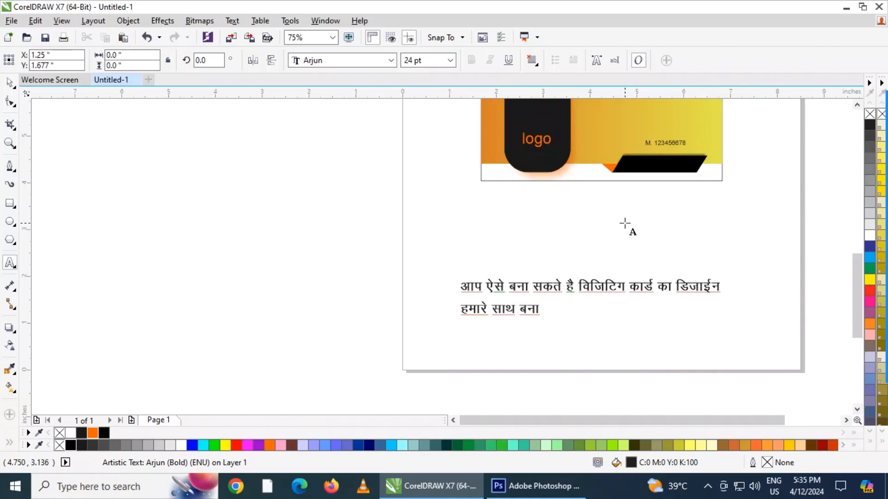
{"action": "type", "text": " रहीये"}
{"action": "type", "text": " घ"}
{"action": "type", "text": "न्यवाद"}
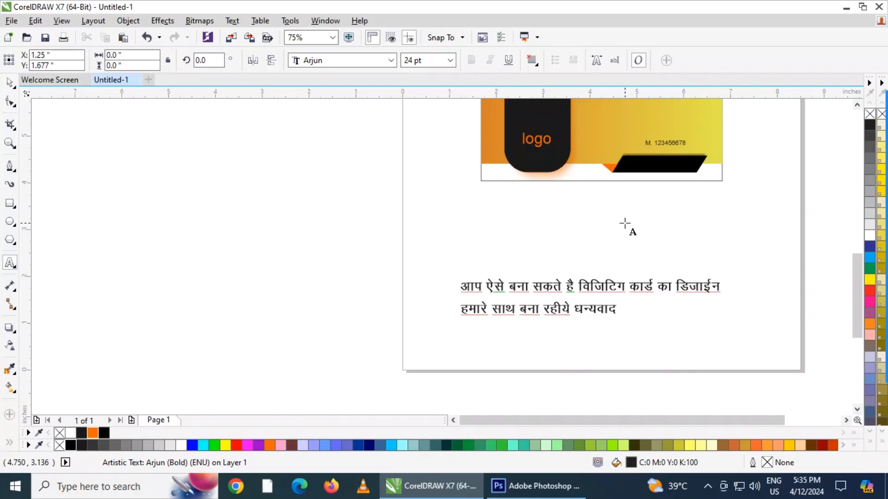
{"action": "scroll", "coordinate": [432, 248], "scroll_direction": "down", "scroll_amount": 2}
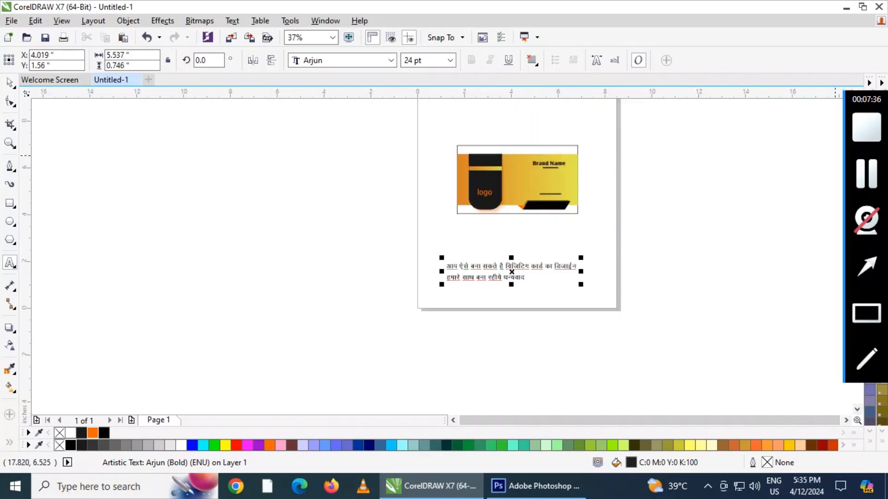
{"action": "left_click", "coordinate": [873, 129]}
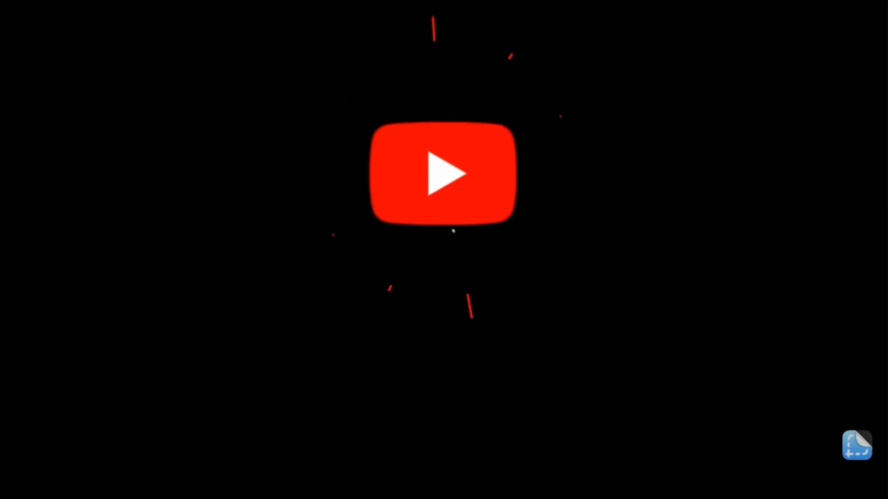